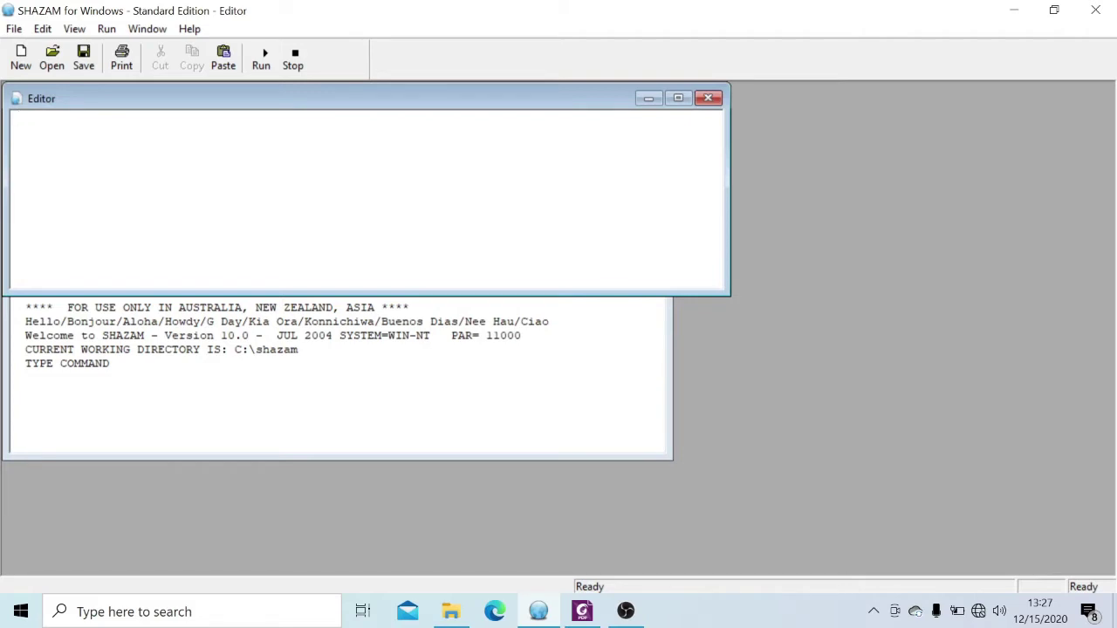
Step: Start the script with "File 33" followed by the folder path D:\Ekonometrika\, copied from the properties of usahatani kentang.dif
type("File 33")
left_click(451, 610)
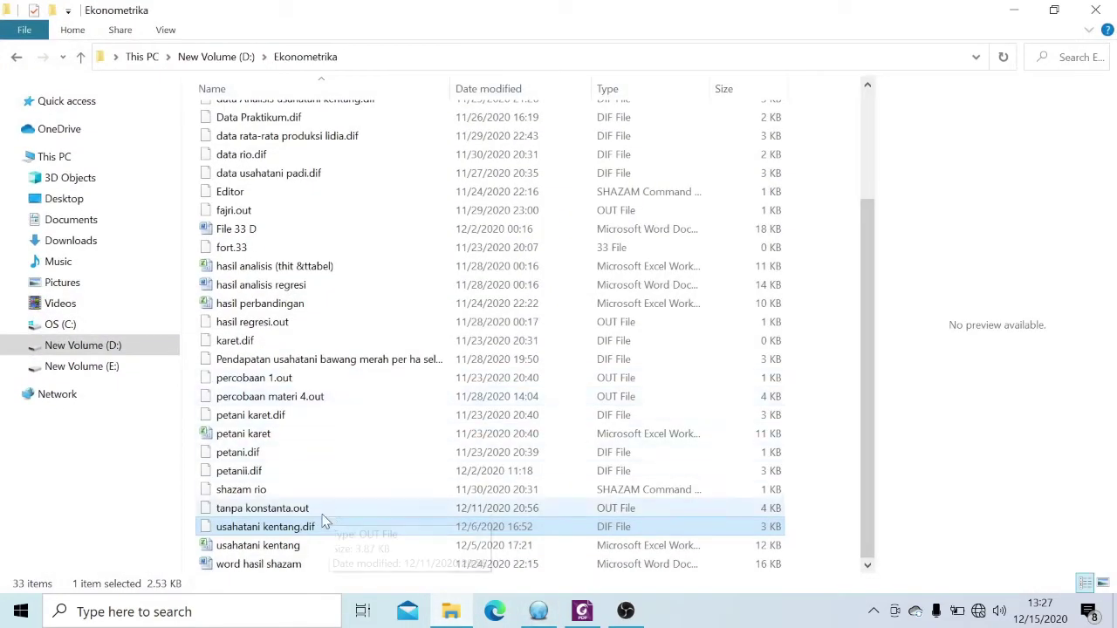
right_click(318, 527)
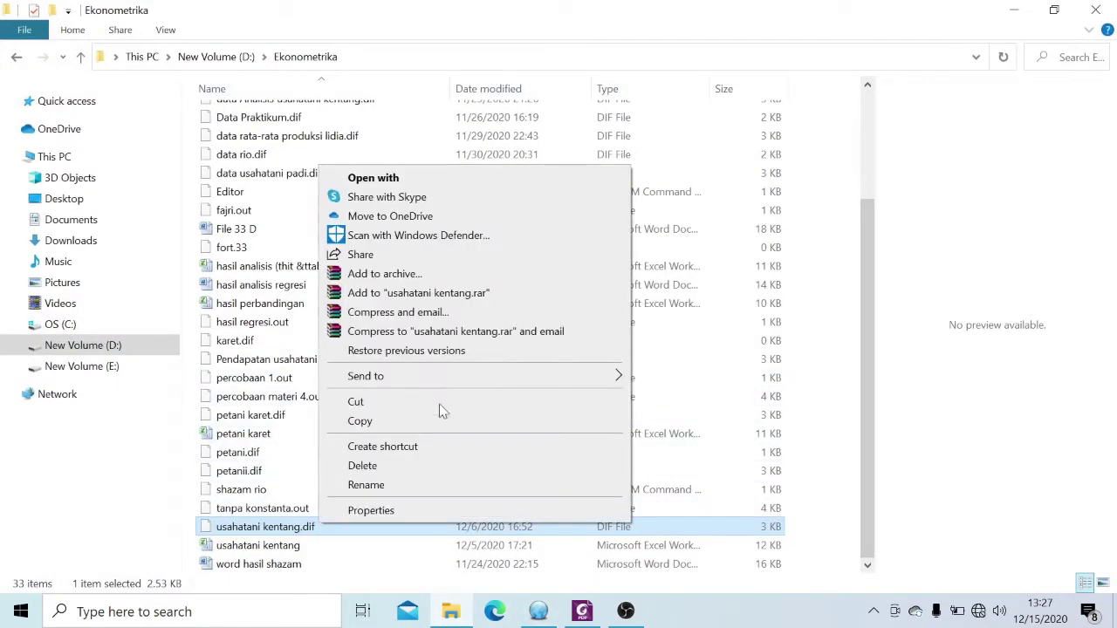
left_click(424, 511)
left_click_drag(476, 306, 407, 306)
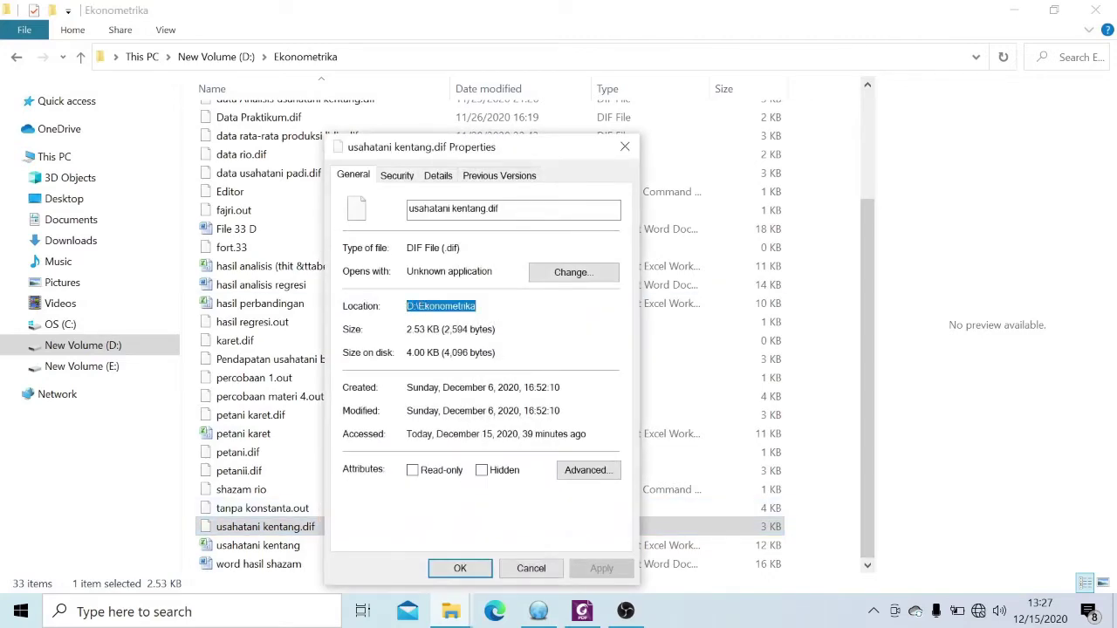
right_click(426, 307)
left_click(483, 355)
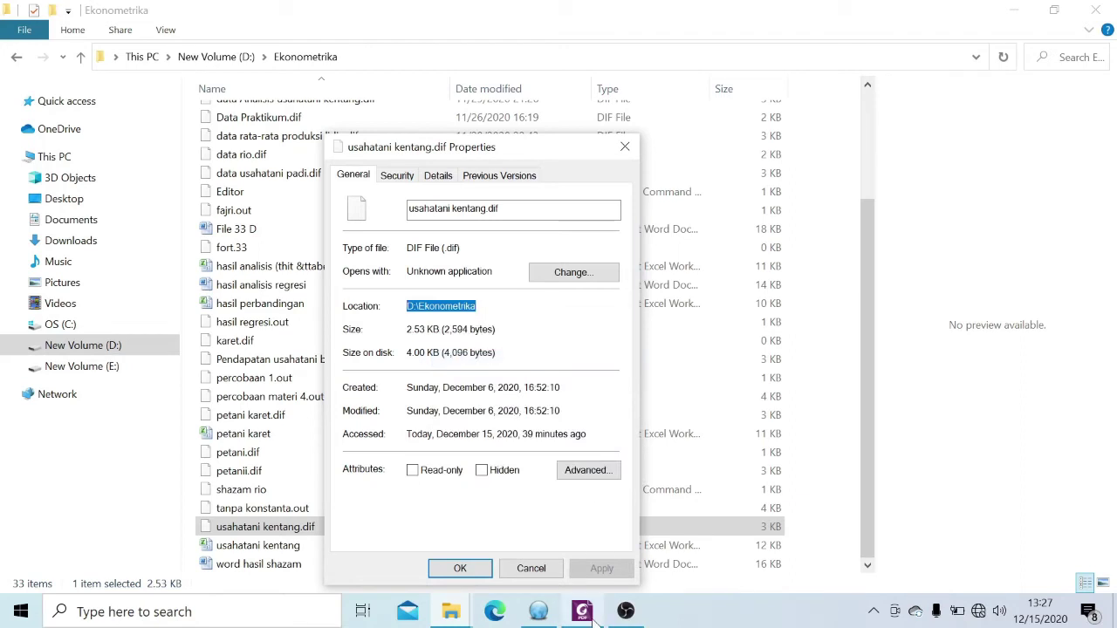
left_click(539, 610)
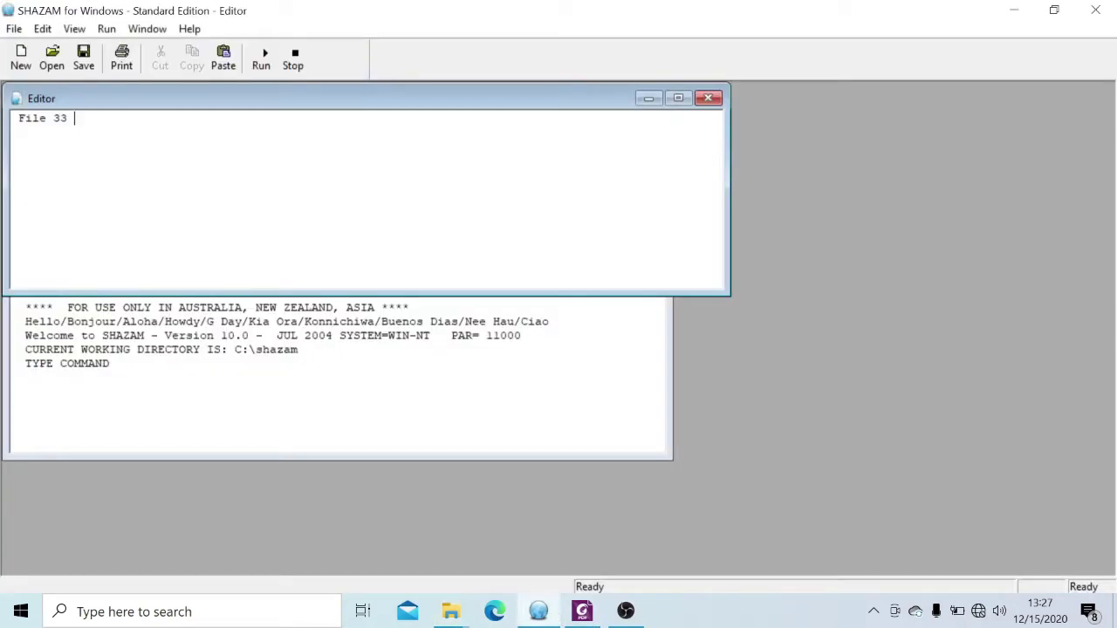
key("ctrl+v")
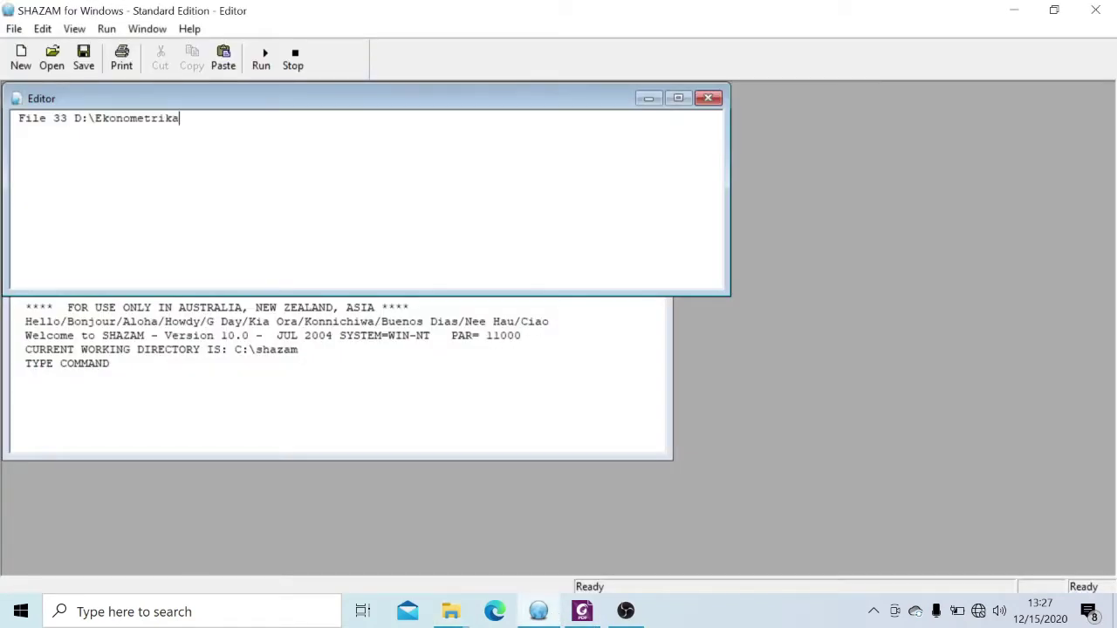
type("\\")
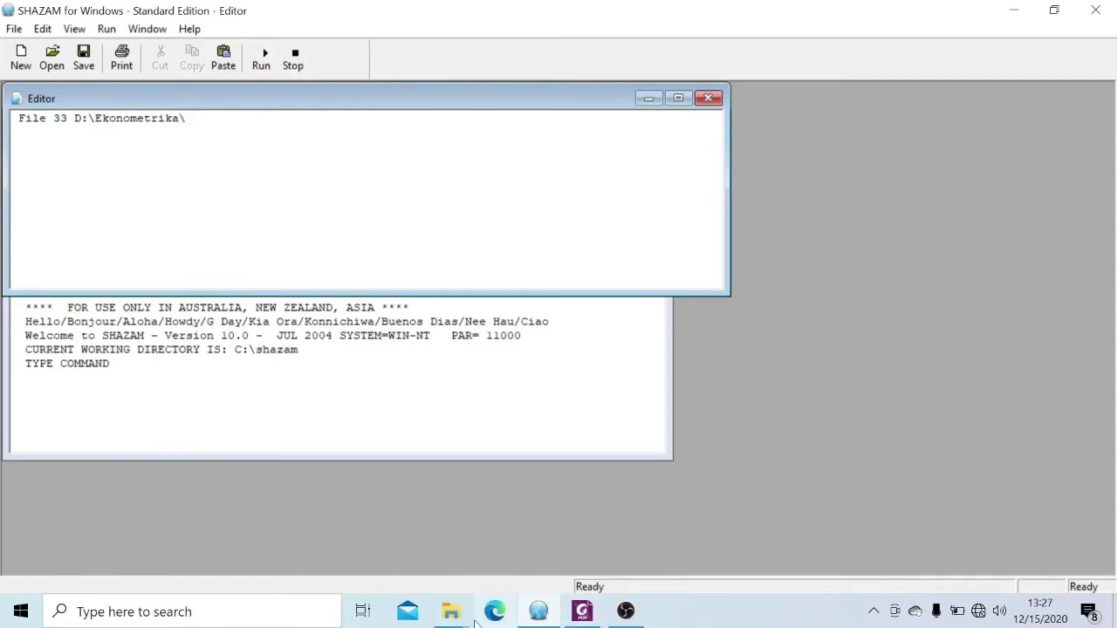
Step: Copy the file name usahatani kentang.dif from its properties and append it to the path in the File 33 line
mouse_move(464, 616)
left_click(545, 536)
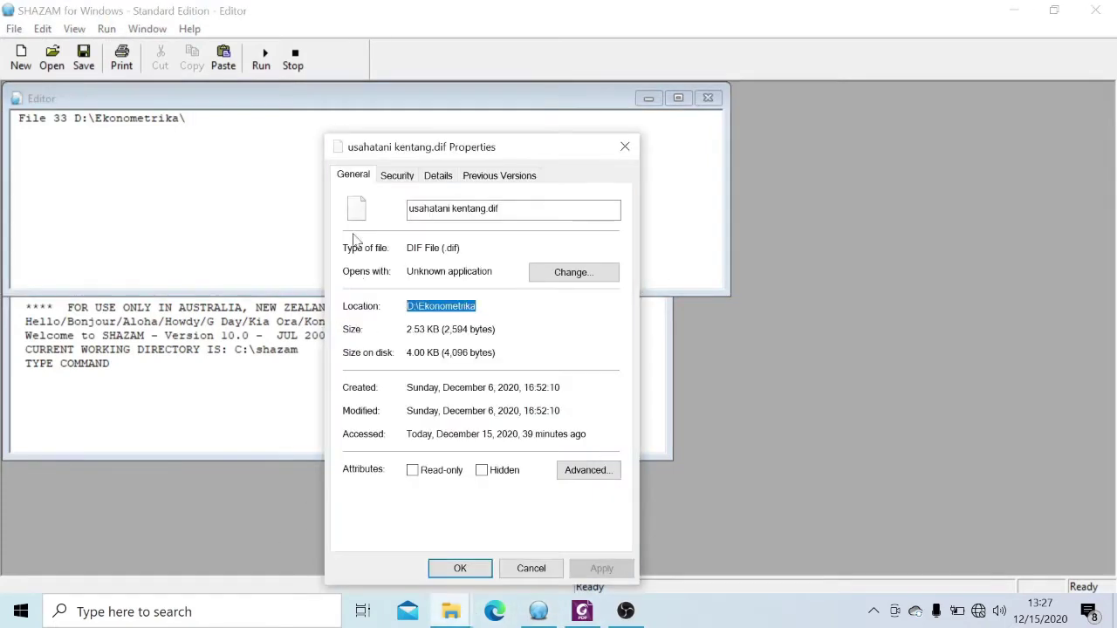
left_click_drag(499, 209, 407, 210)
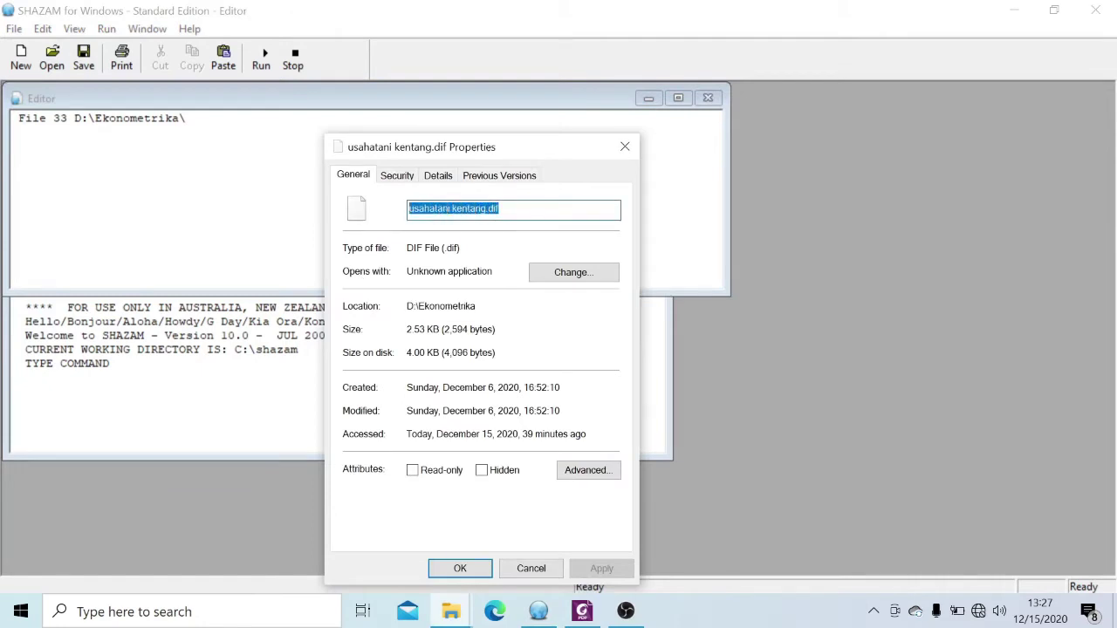
right_click(430, 212)
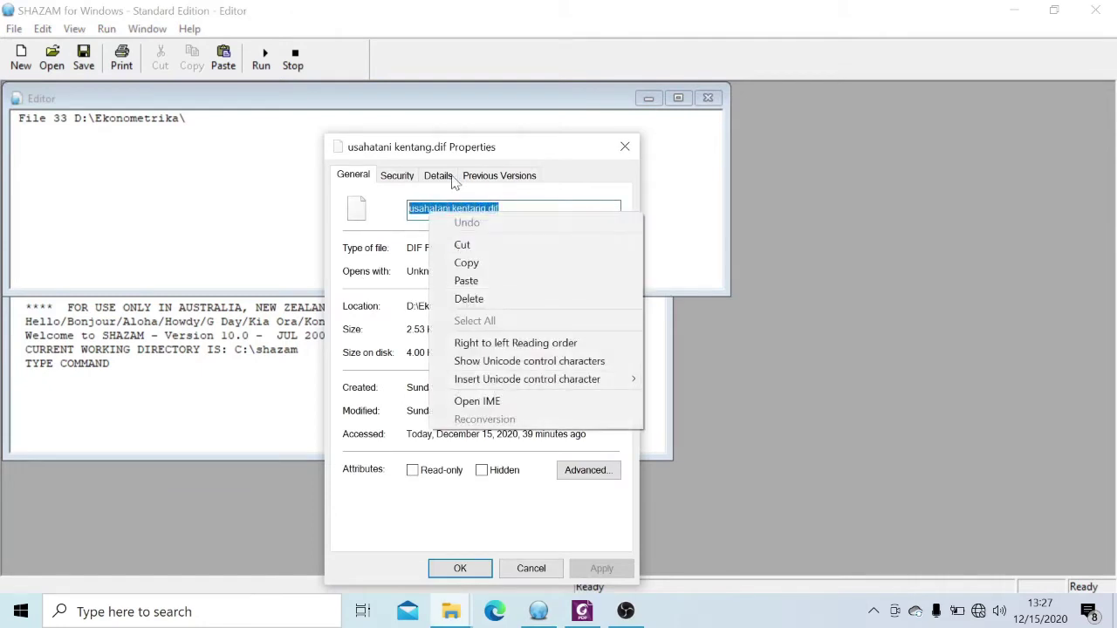
left_click(478, 263)
left_click(272, 123)
right_click(272, 123)
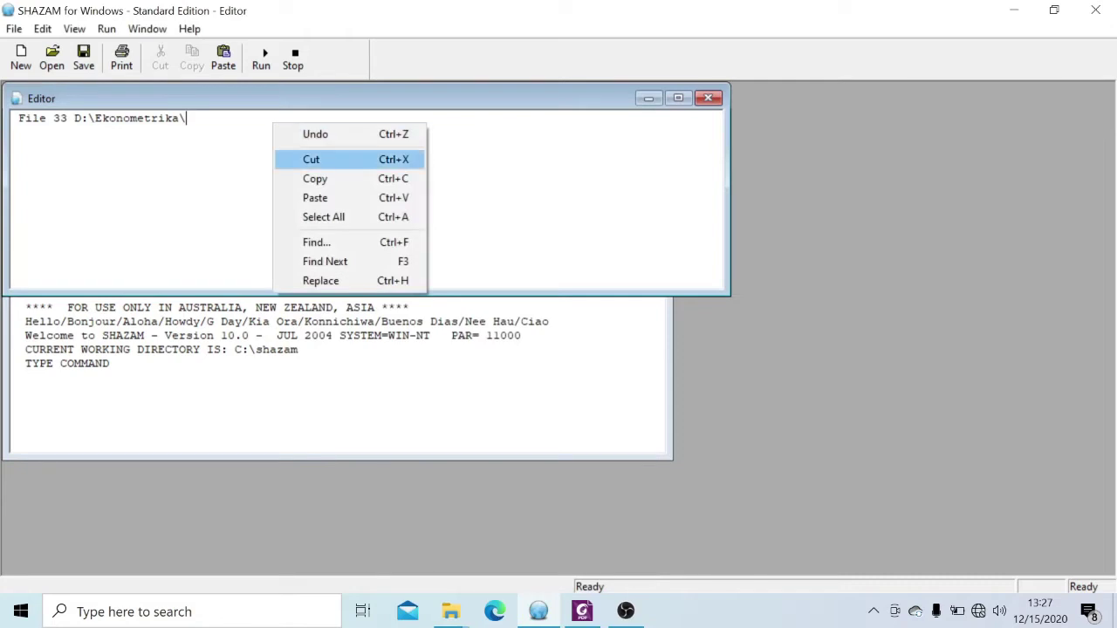
key("Down")
key("Down")
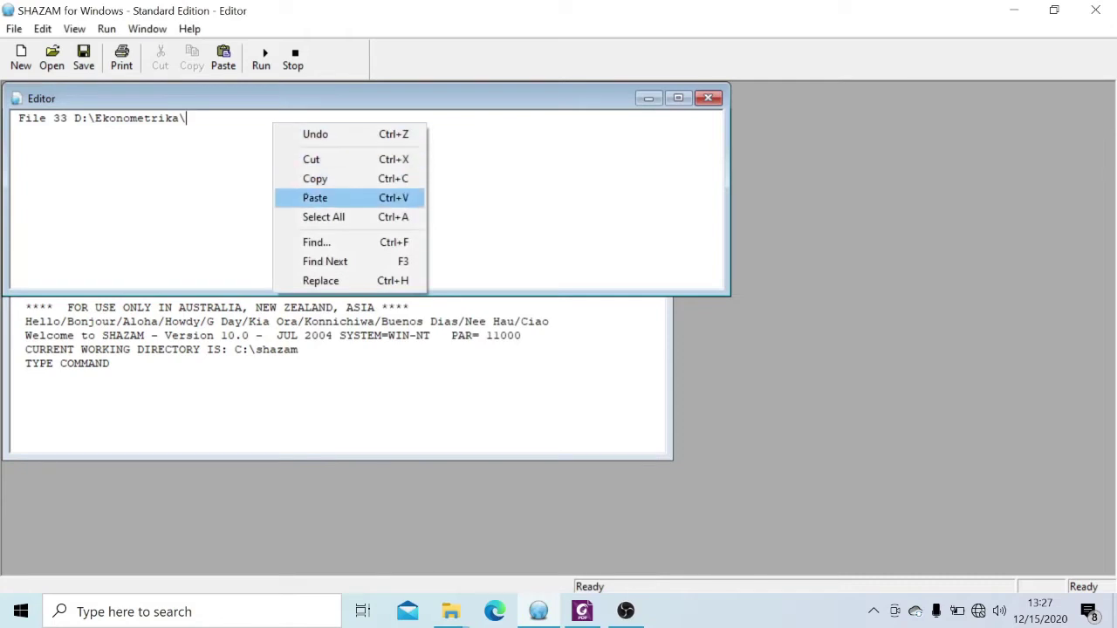
key("Return")
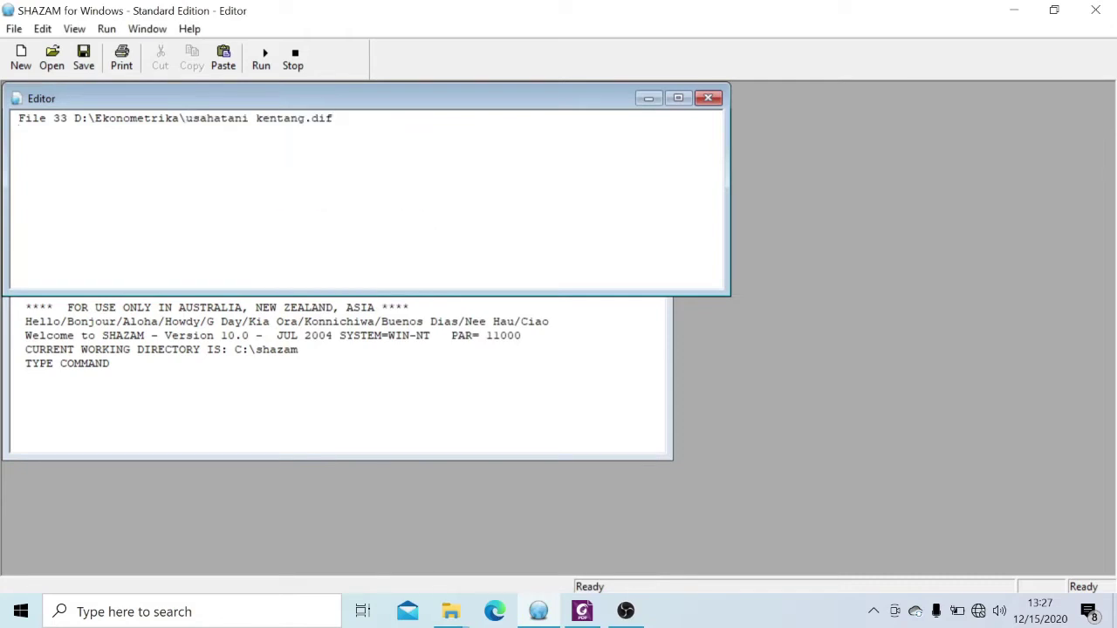
Step: Add the lines "sample 1 30" and "read (33) n x1t x2t x3t x4t x5t yt/dif" below the File command
key("Return")
type("sample")
type(" 1 30")
type("r")
type("ead")
type(" (33")
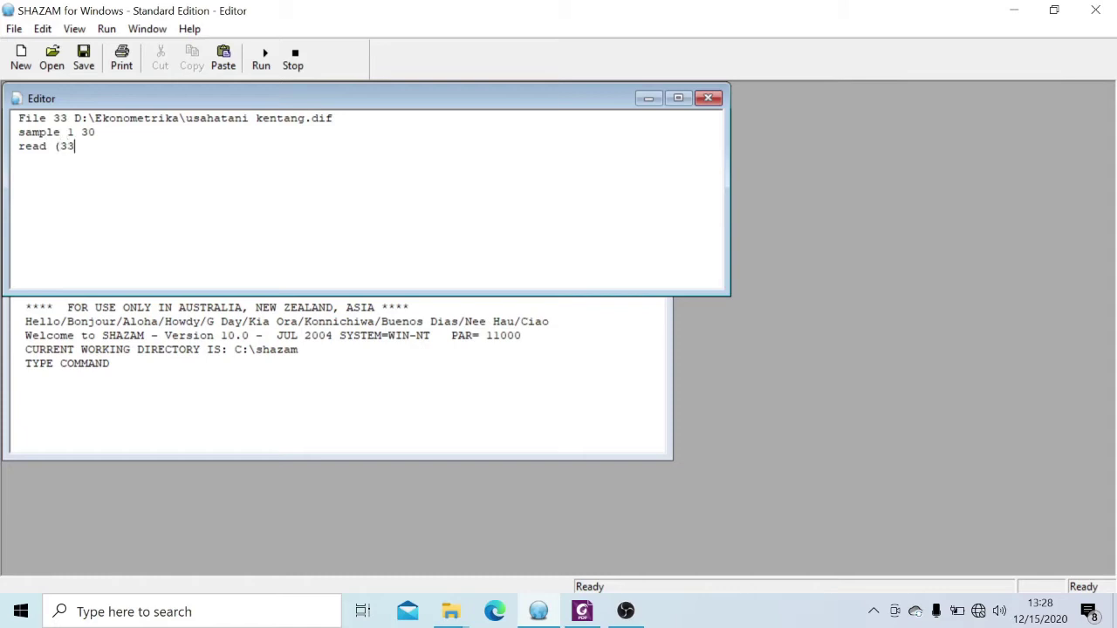
type(") n x1t x2t x3t x4t x")
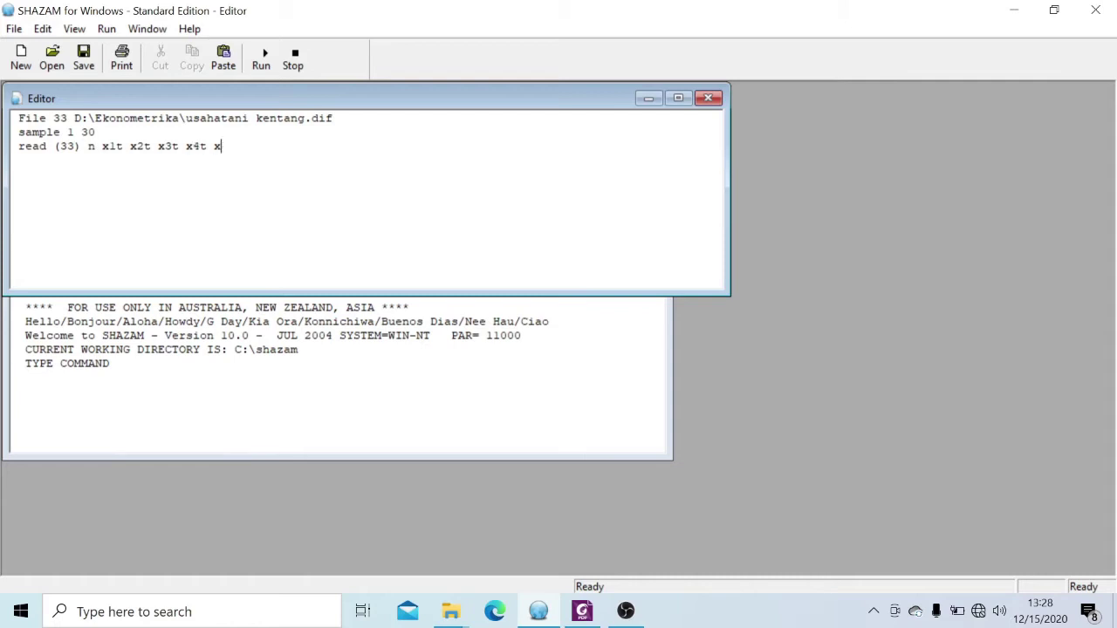
type("5t yt/dif")
Step: Add the regression line "ols yt x1t x2t x3t x4t x5t/pcor pcov" and end the script with "stop"
key("Return")
type("ols yt x1t x2t x3t x4t x5t")
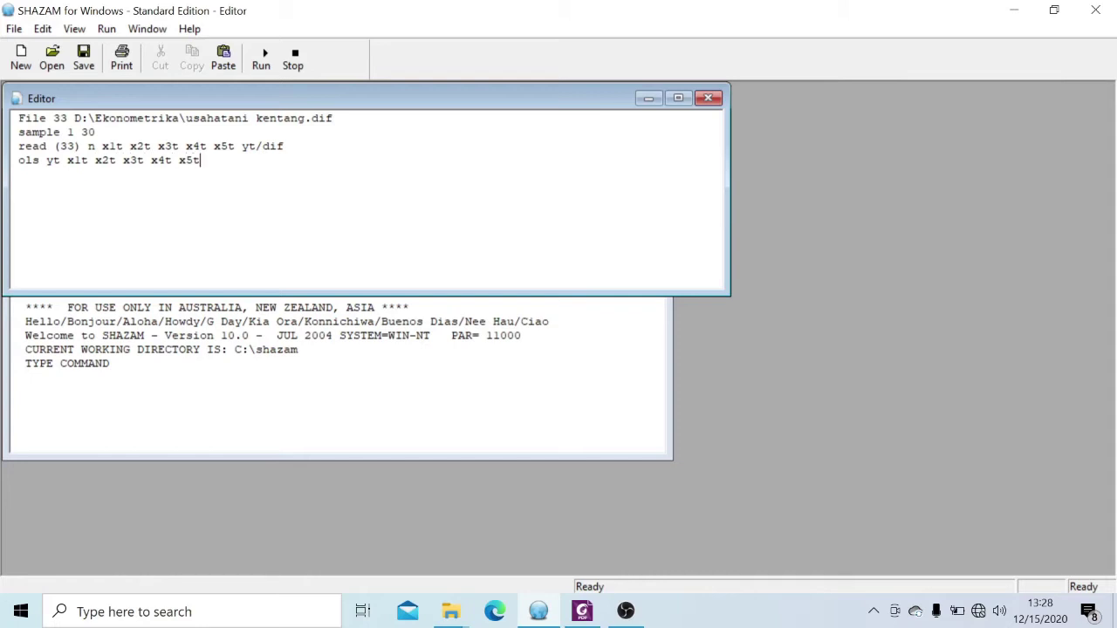
type("/pcor pcov")
key("Return")
type("stop")
Step: Run the script and look through the regression output from beginning to end
left_click(267, 70)
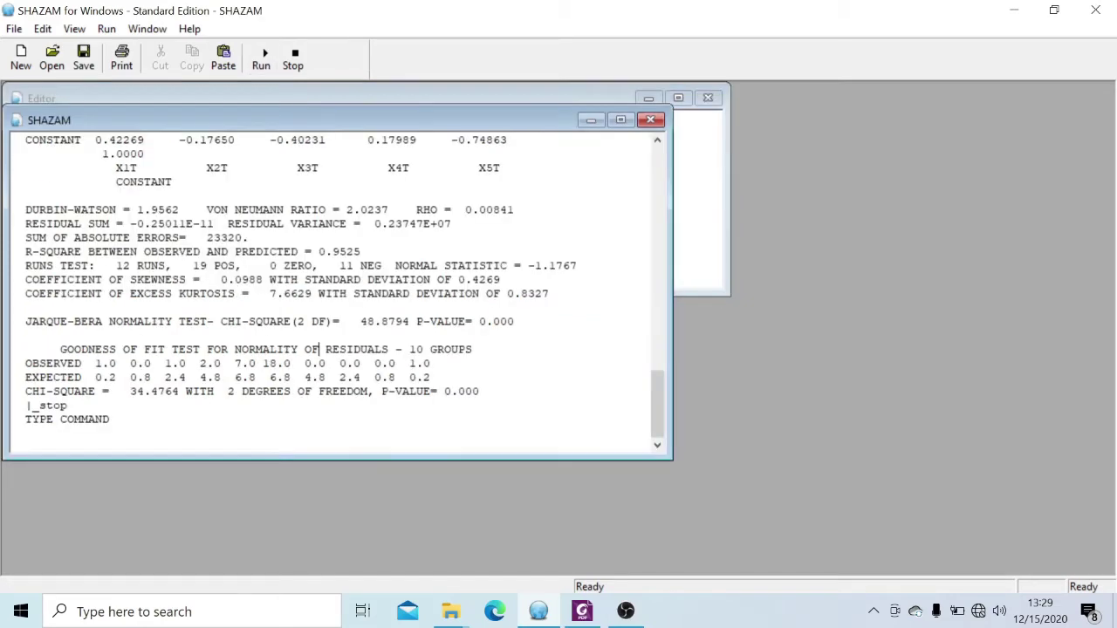
scroll(345, 292, "up", 20)
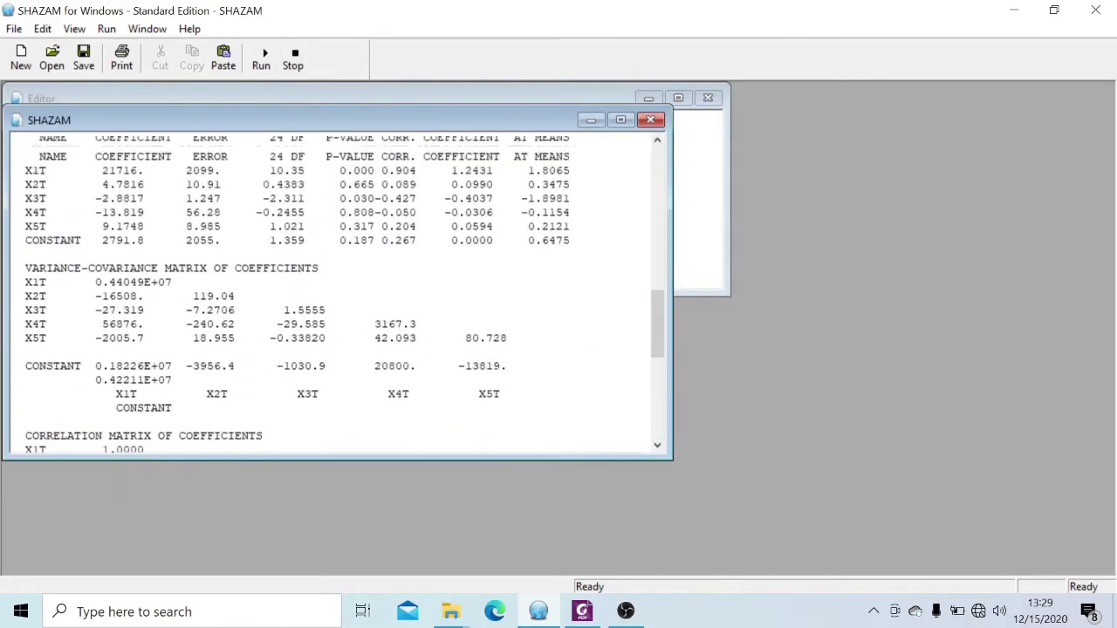
scroll(345, 292, "up", 4)
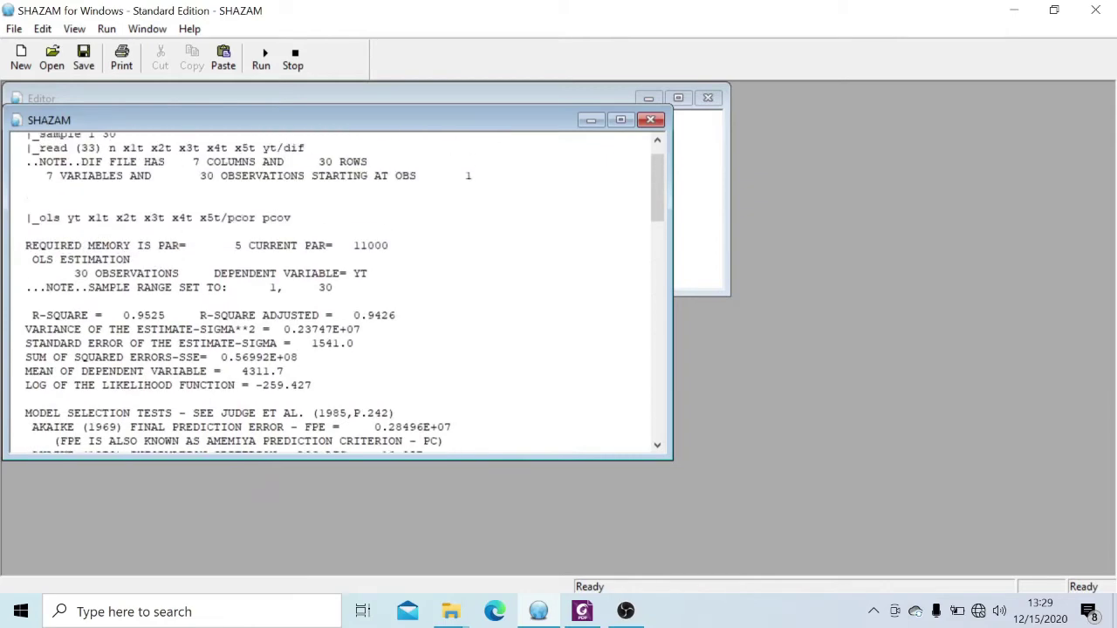
scroll(344, 295, "down", 20)
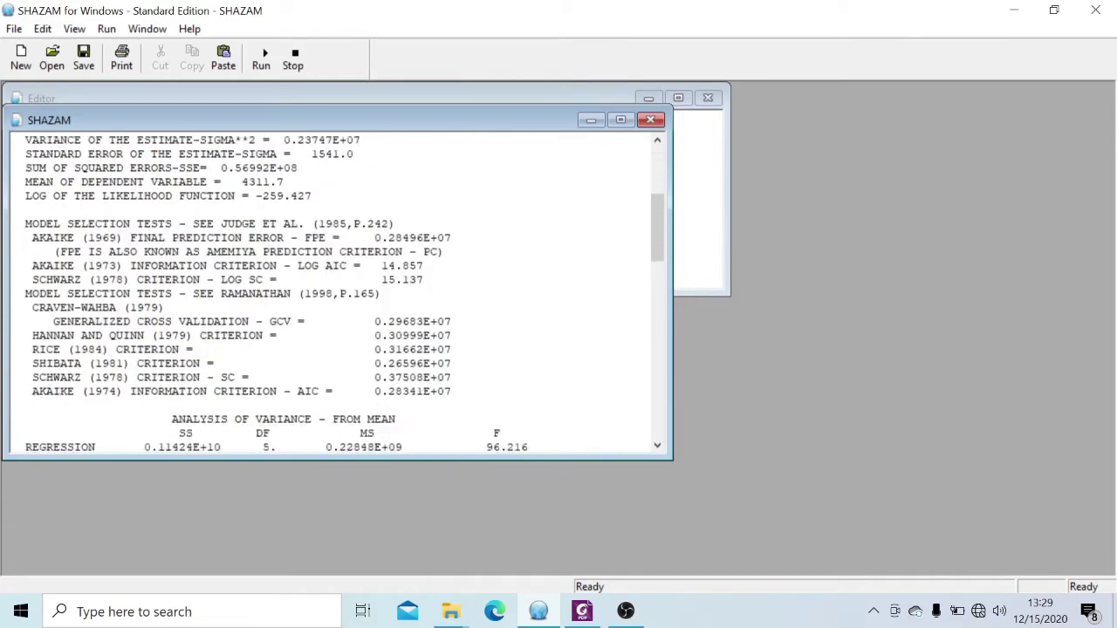
scroll(320, 361, "down", 5)
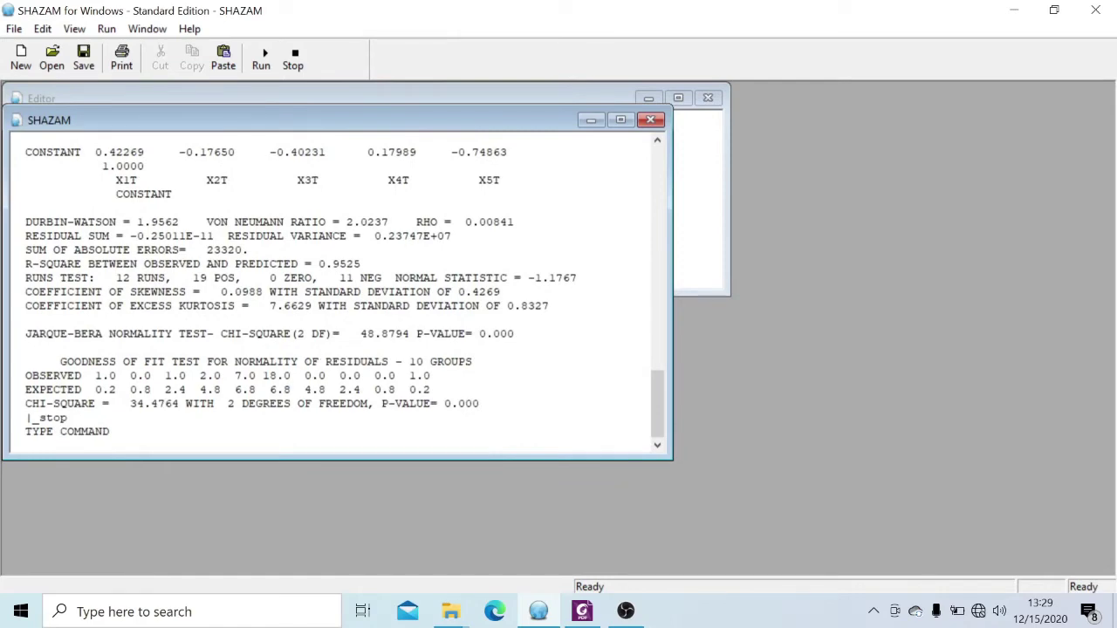
Step: Clear SHAZAM and the file properties off the desktop, and open a blank document in Microsoft Word
left_click(1001, 21)
left_click(1015, 10)
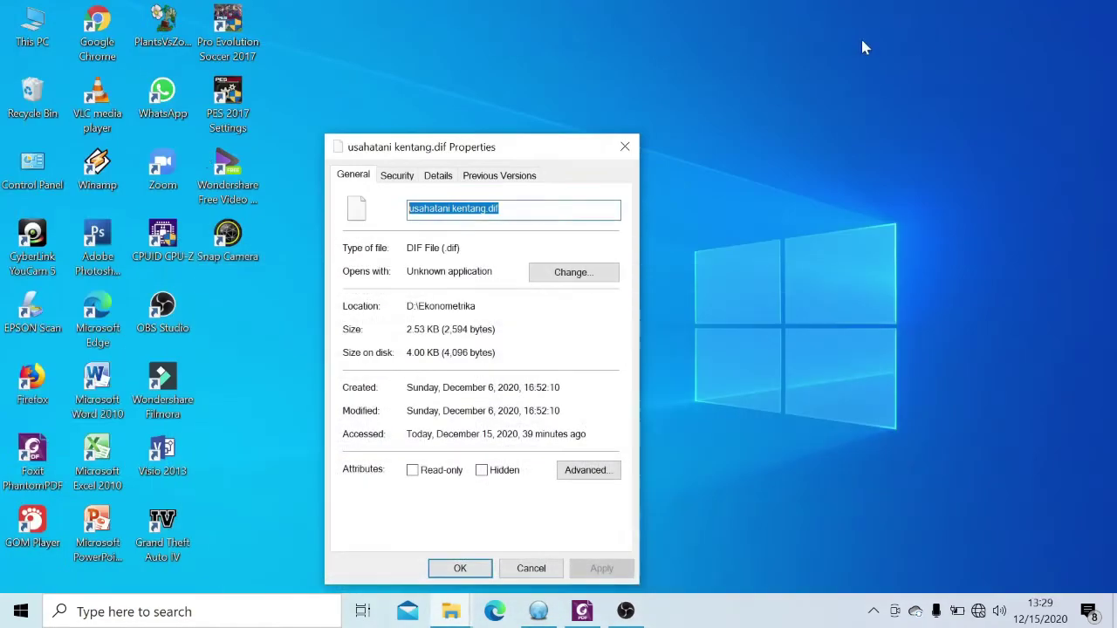
left_click(626, 148)
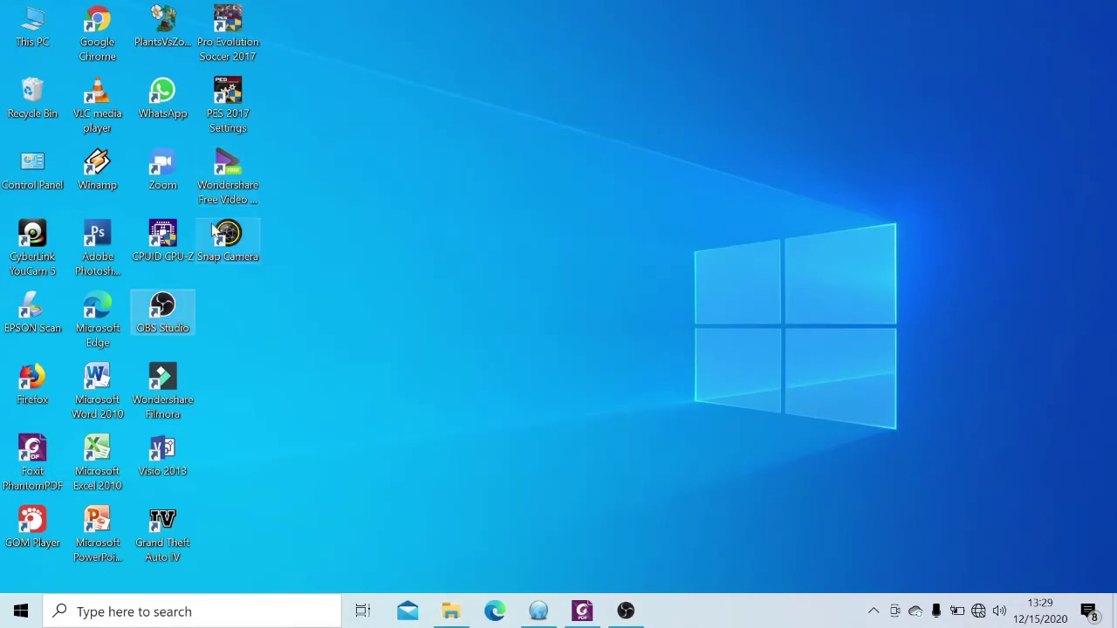
double_click(120, 394)
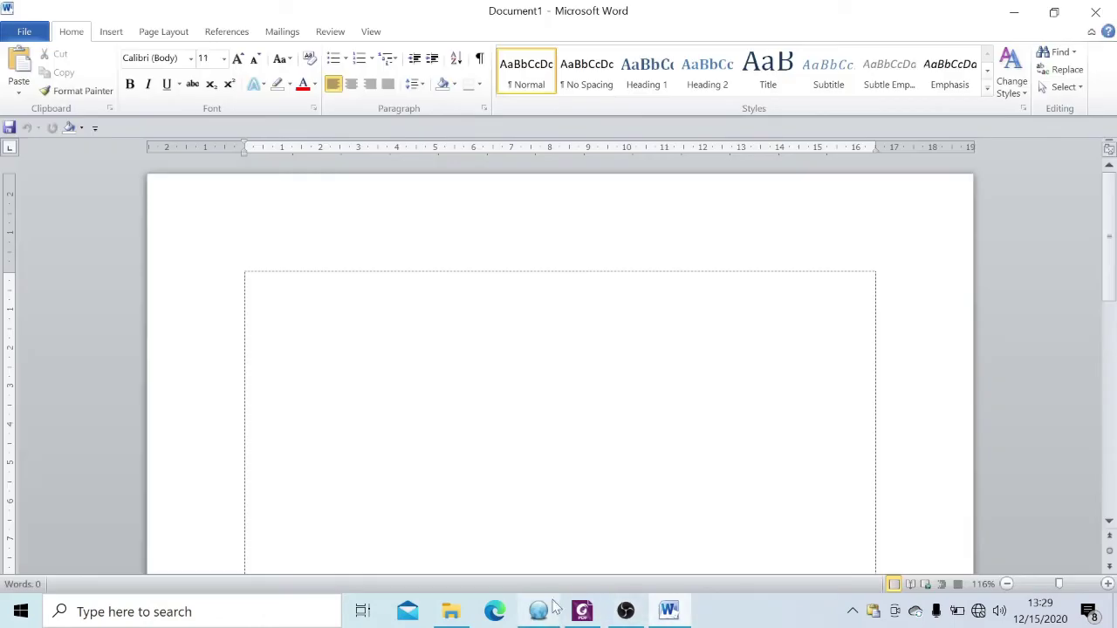
Step: Copy the whole script from the SHAZAM editor and paste it into the blank Word document
left_click(539, 609)
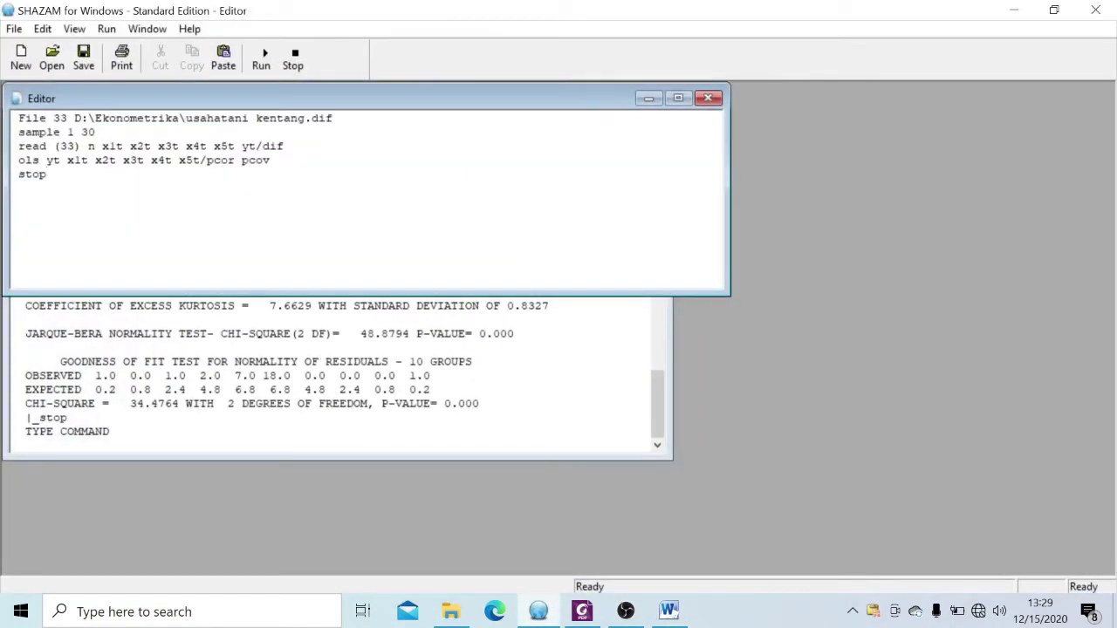
key("ctrl+a")
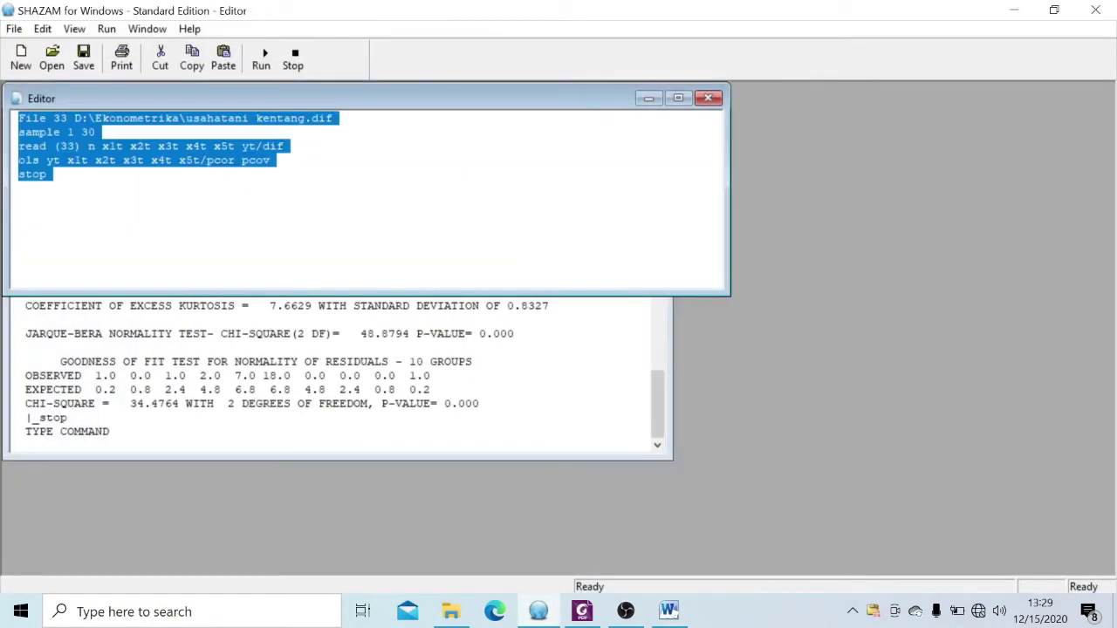
right_click(136, 141)
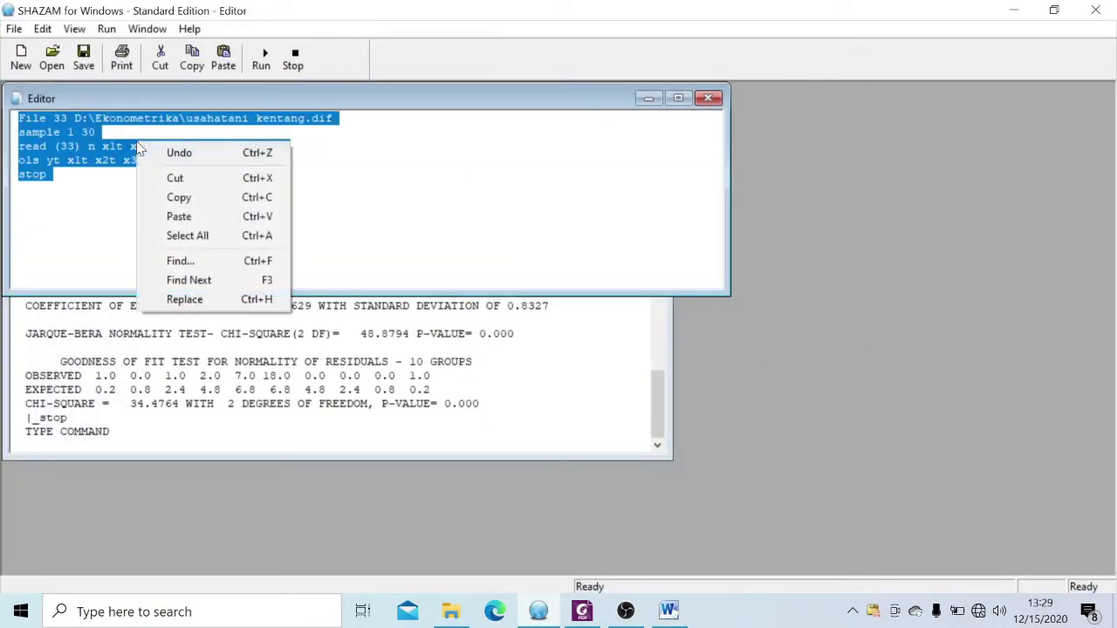
left_click(193, 193)
left_click(668, 611)
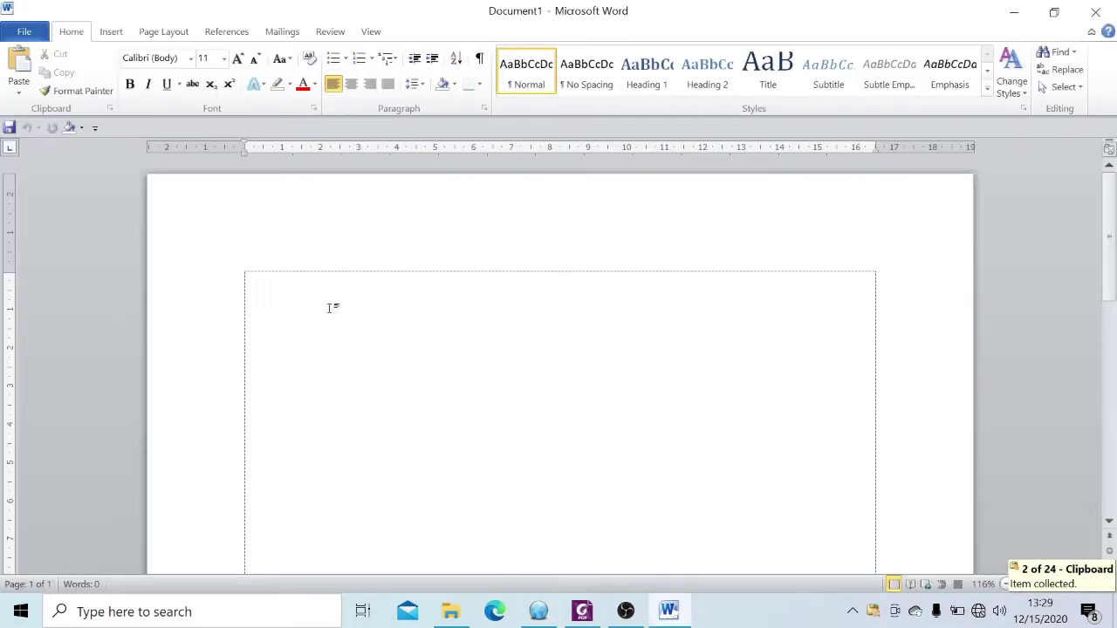
key("ctrl+v")
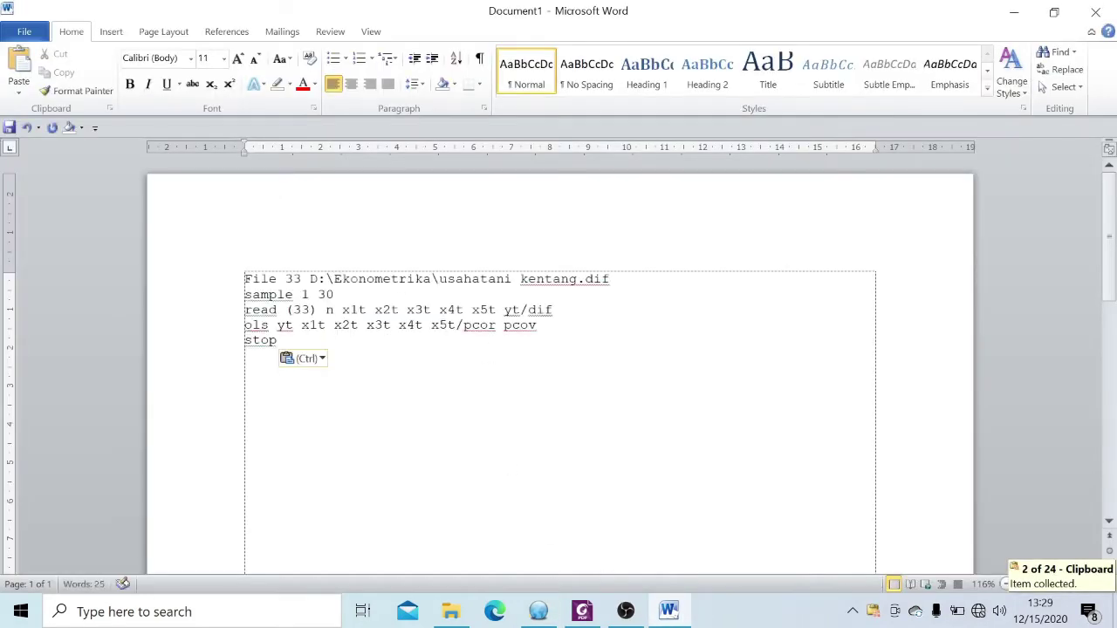
Step: Insert the heading "Regresi Linier" above the pasted script, followed by an empty line
key("ctrl+Home")
key("Return")
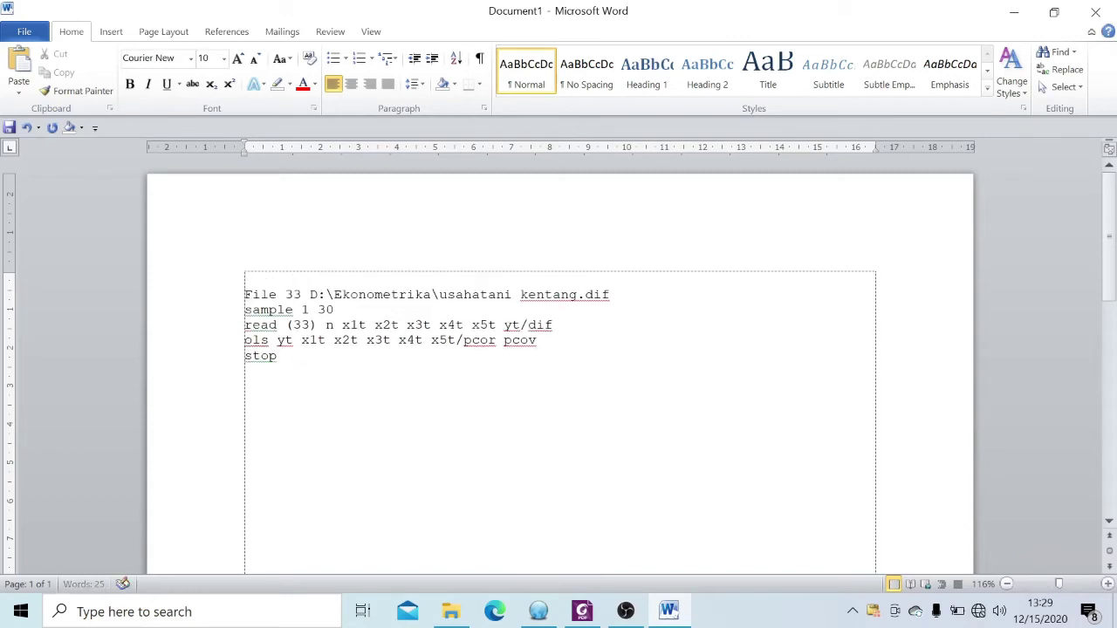
type("Regresi Linier")
key("Return")
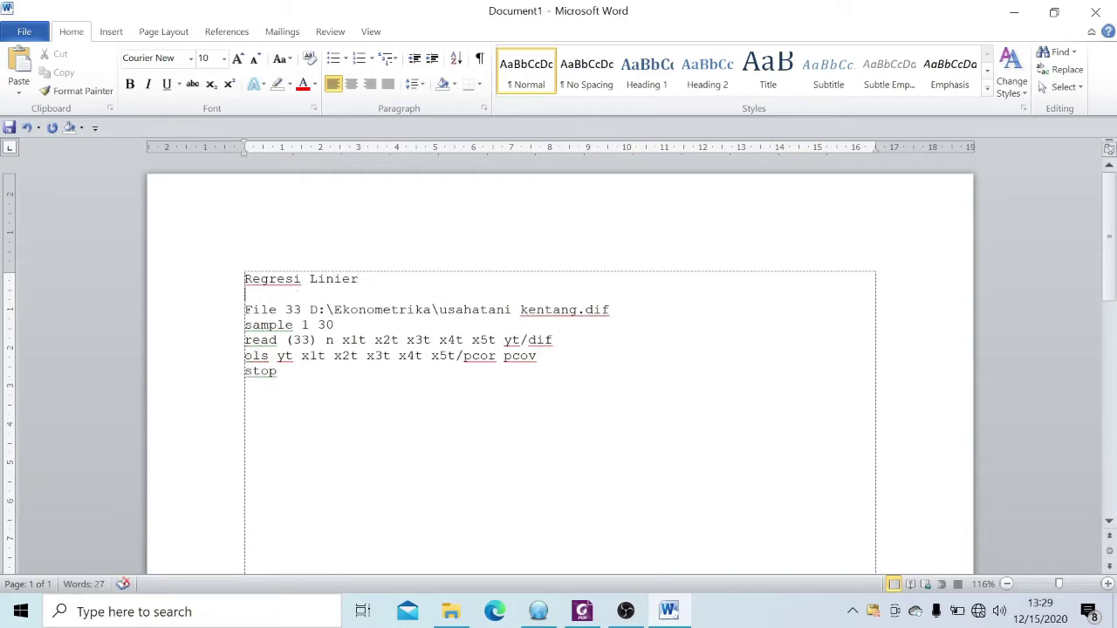
Step: Copy the entire regression output from SHAZAM and paste it below the script in the Word document
left_click(539, 611)
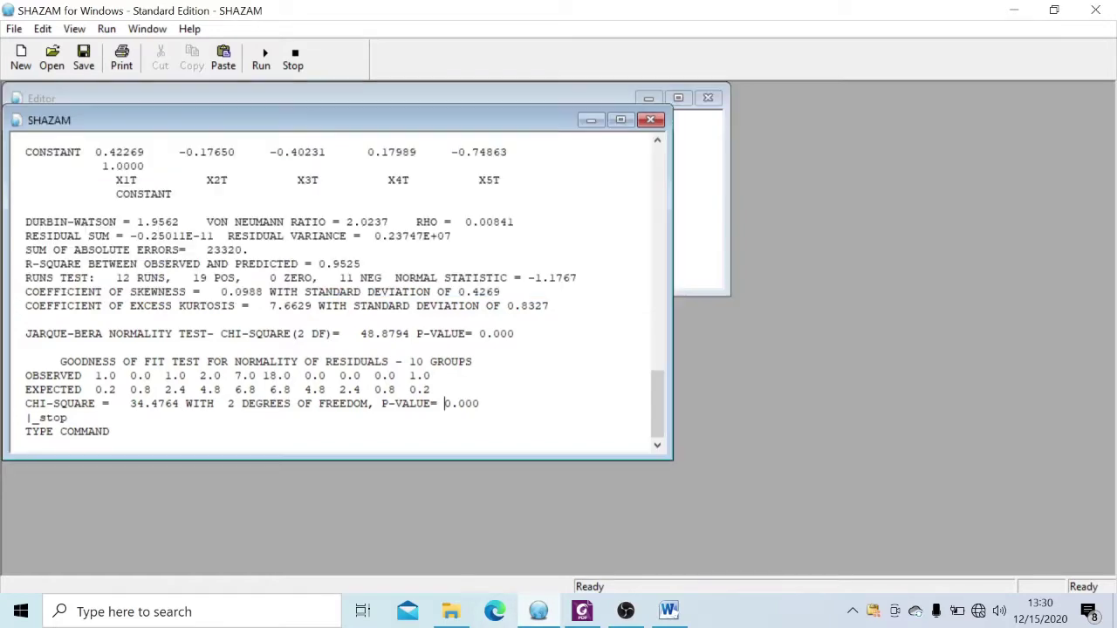
key("ctrl+a")
right_click(305, 289)
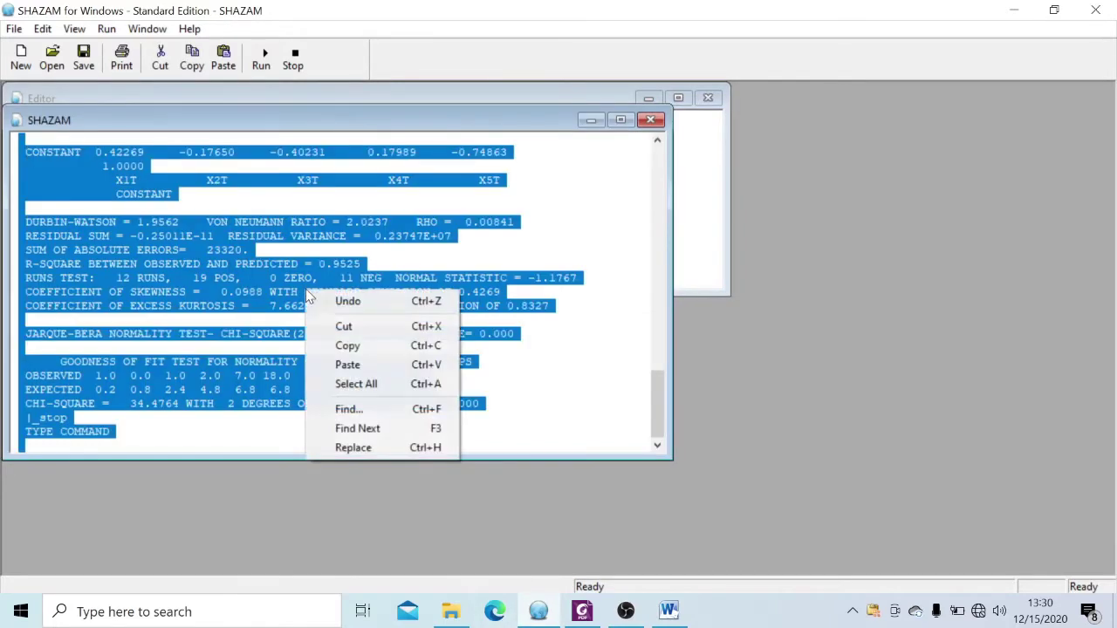
left_click(376, 345)
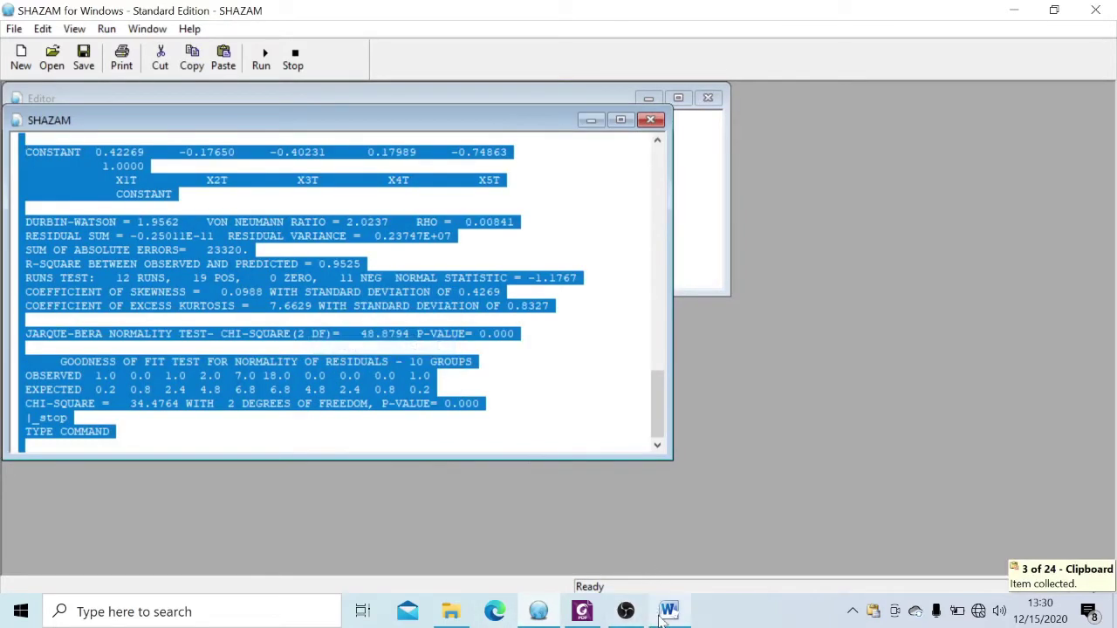
left_click(668, 611)
left_click(279, 419)
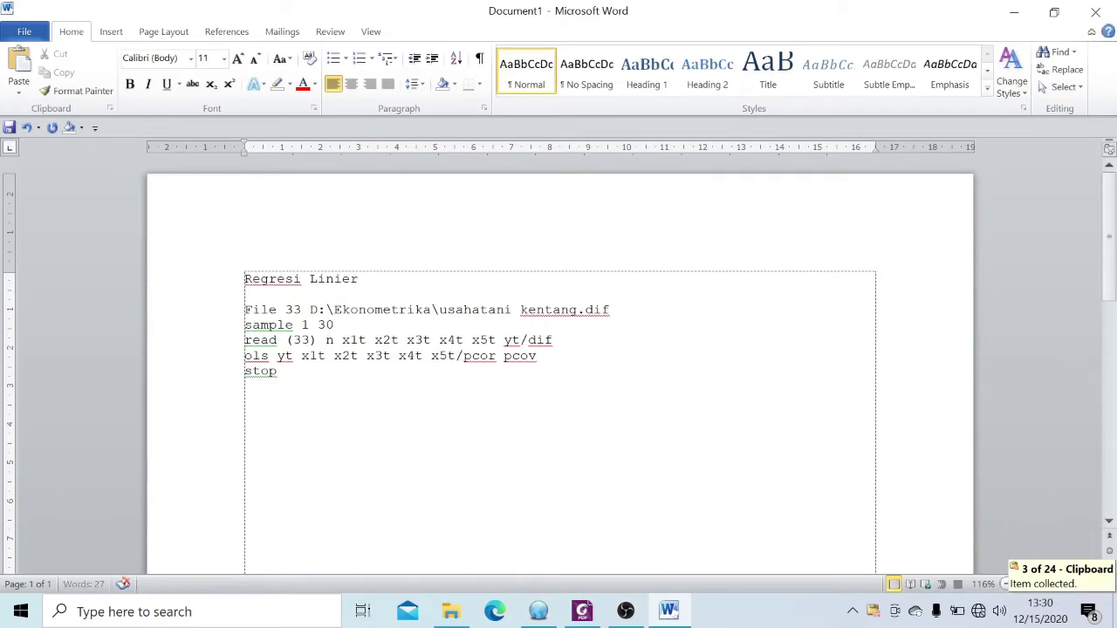
key("ctrl+v")
Step: Set the font size of the whole document to 9
key("ctrl+a")
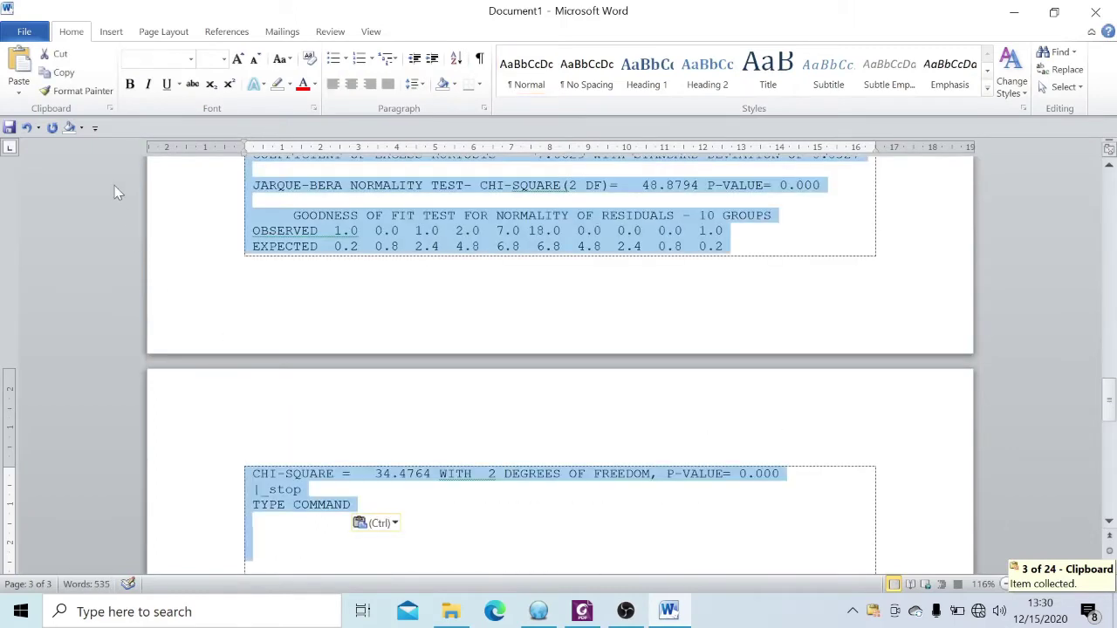
left_click(224, 58)
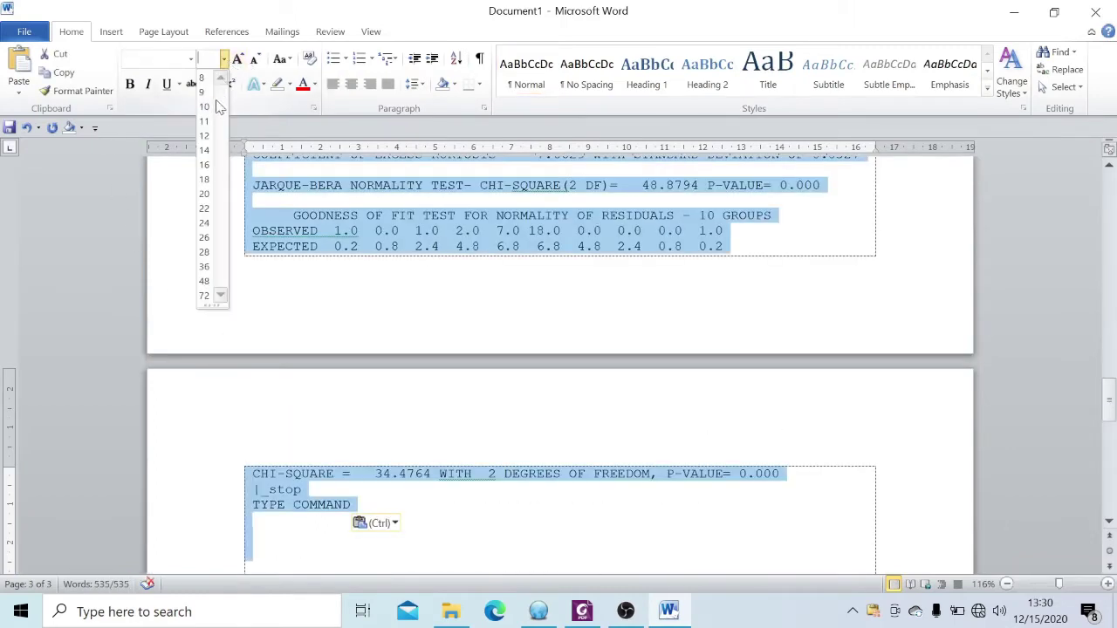
left_click(201, 94)
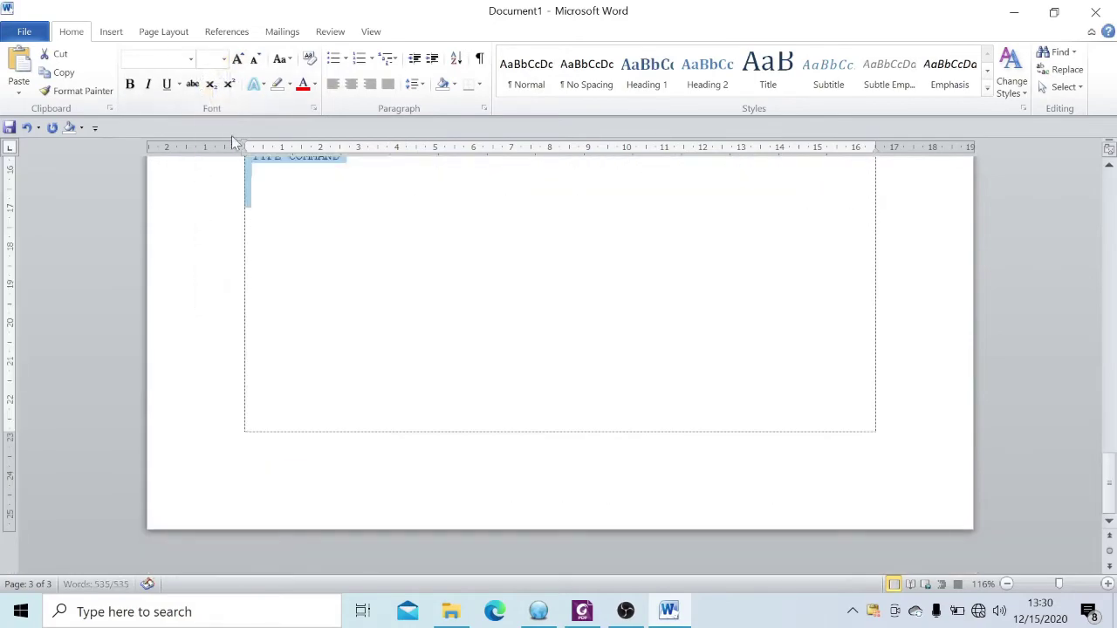
scroll(437, 299, "up", 10)
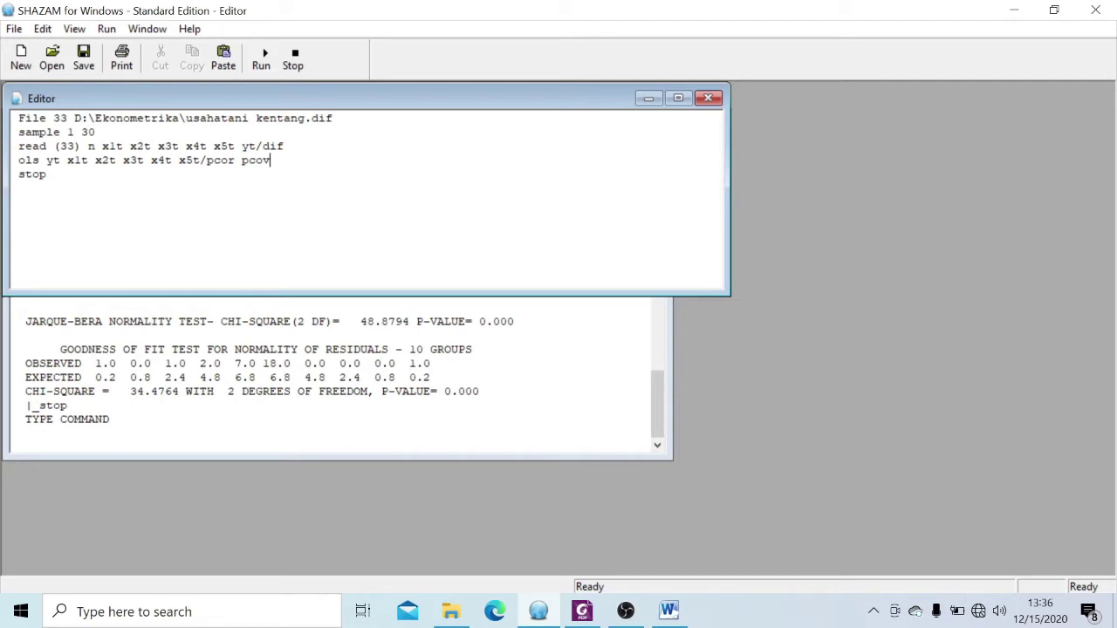
Step: Add the nocons option before pcor pcov in the ols line of the SHAZAM script
left_click_drag(18, 161, 48, 174)
left_click(207, 163)
type("nocons")
Step: Run the script with the nocons option and look through its regression output
left_click(260, 63)
left_click(262, 65)
scroll(306, 389, "up", 15)
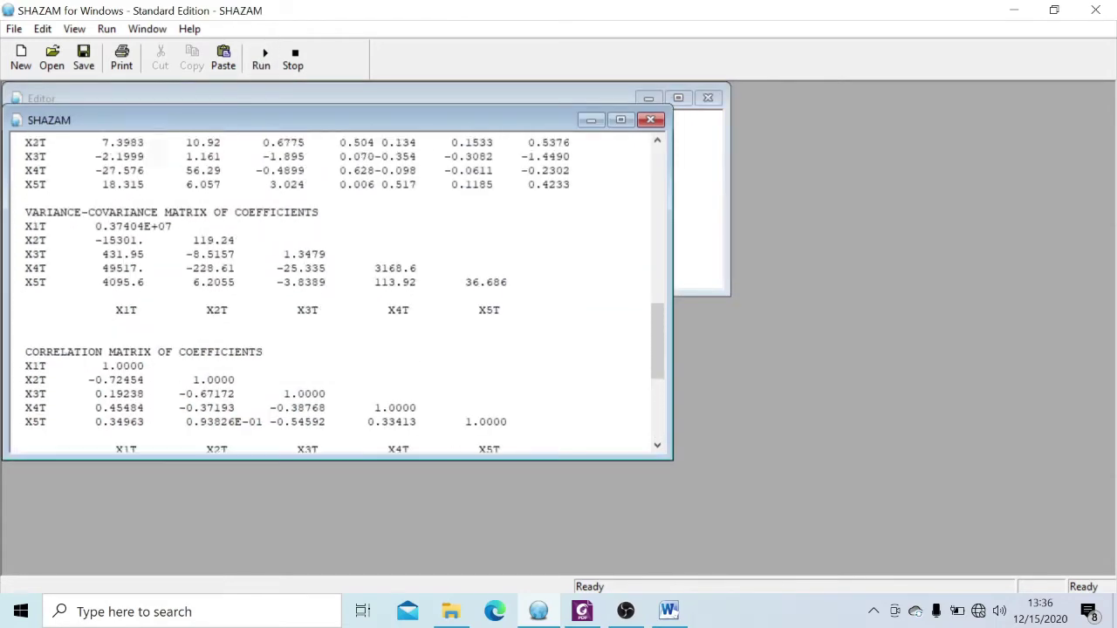
scroll(305, 389, "down", 3)
scroll(305, 390, "down", 5)
scroll(306, 389, "up", 10)
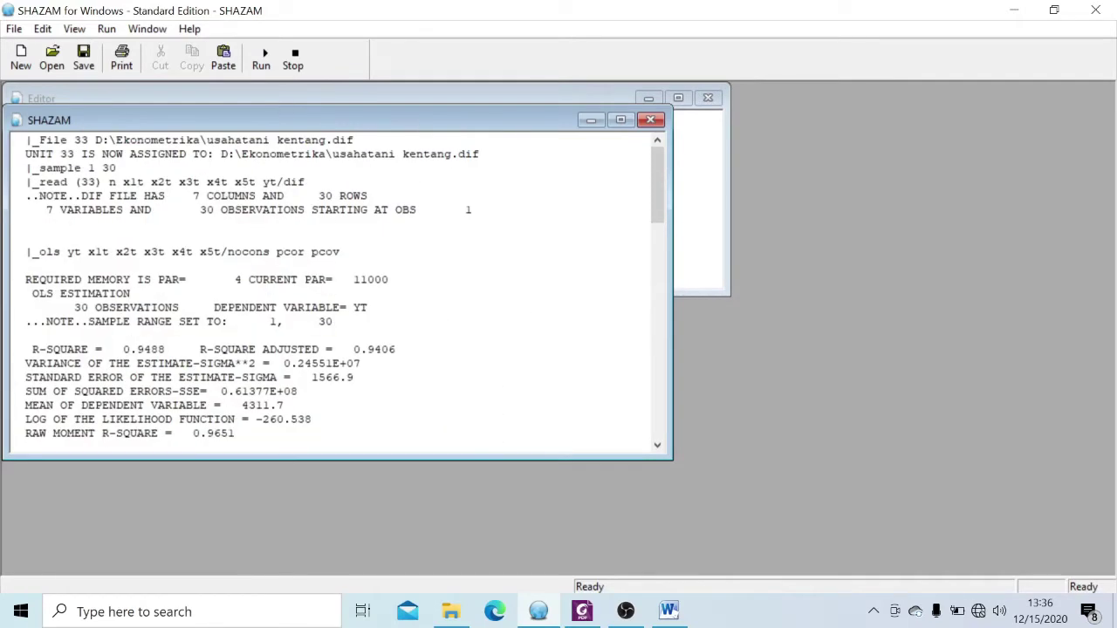
Step: Copy the whole nocons script from the SHAZAM editor and switch to the Word document
left_click(698, 219)
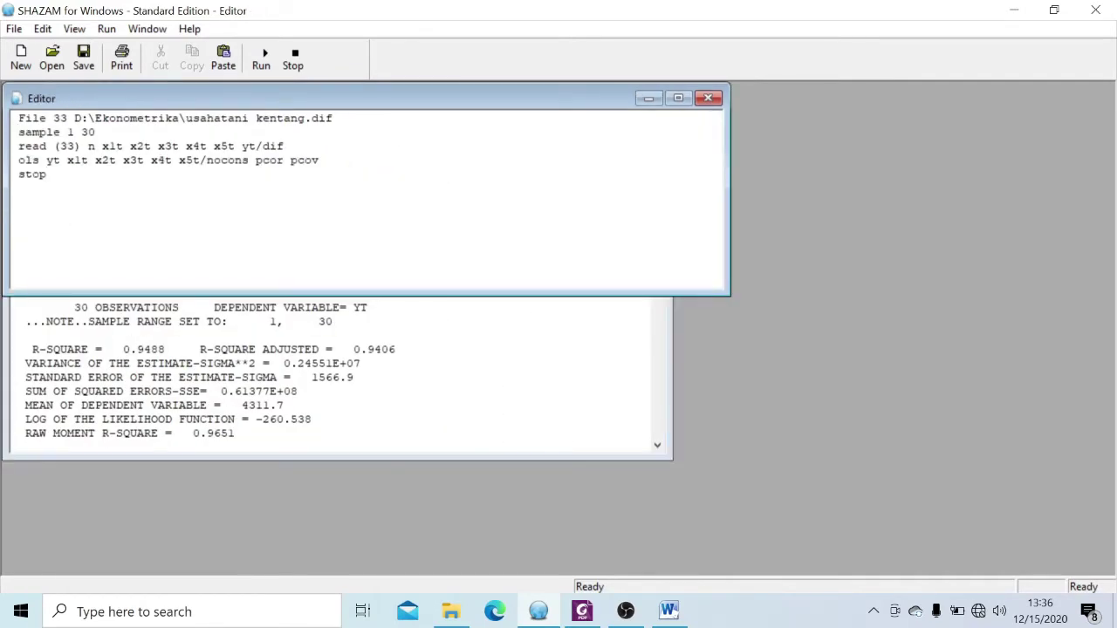
key("ctrl+a")
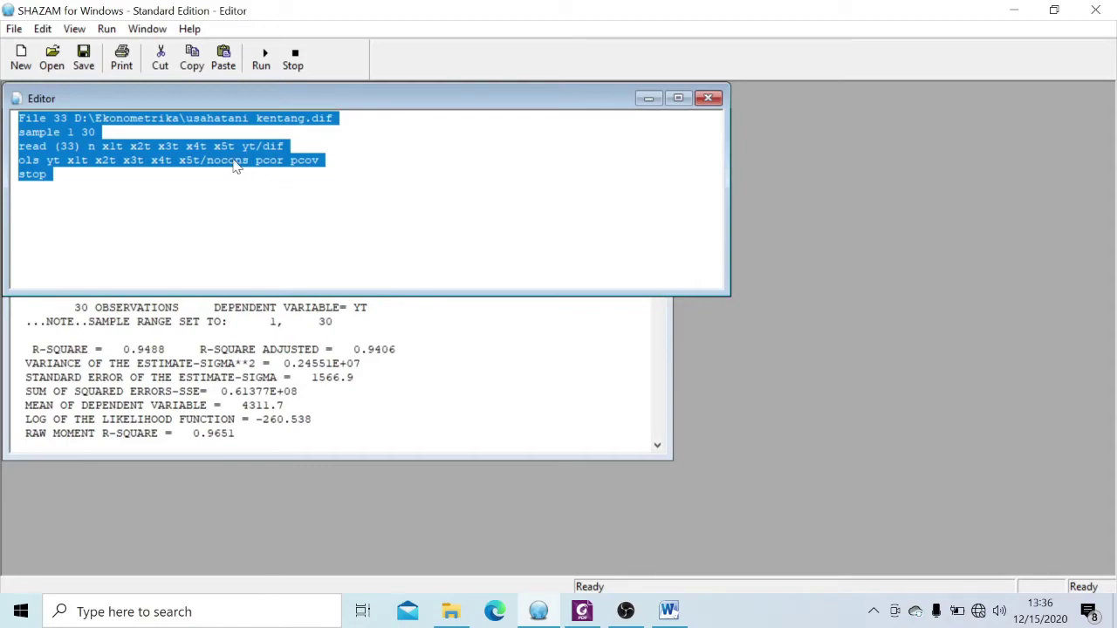
key("ctrl+c")
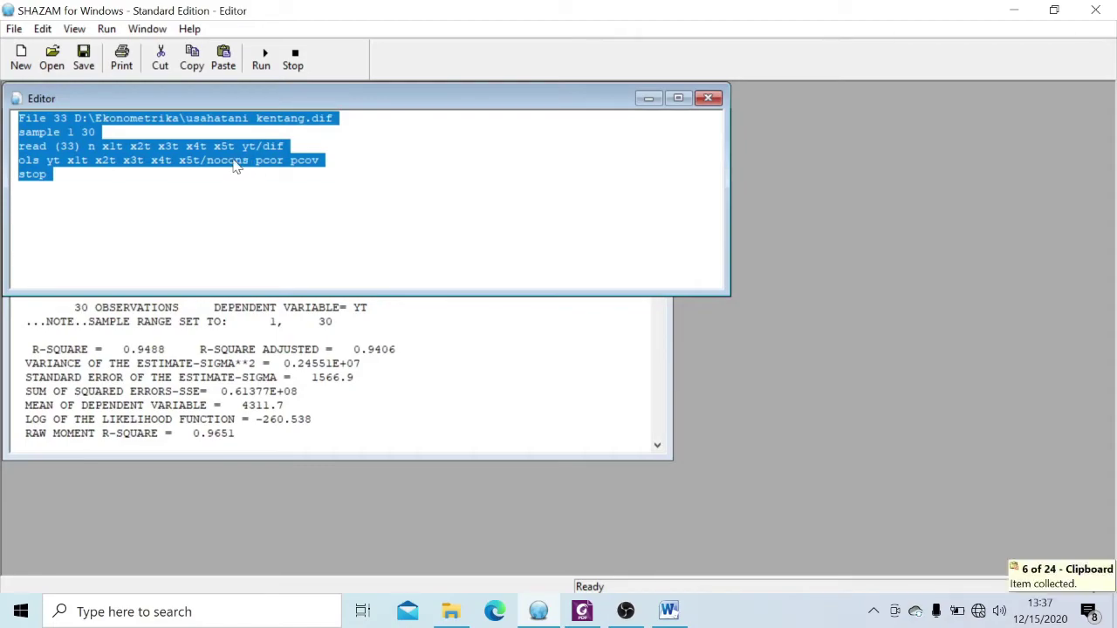
left_click(669, 610)
Step: Add the numbered heading "2. Model regresi tanpa konstanta" below the output at the end of the document
scroll(558, 349, "down", 15)
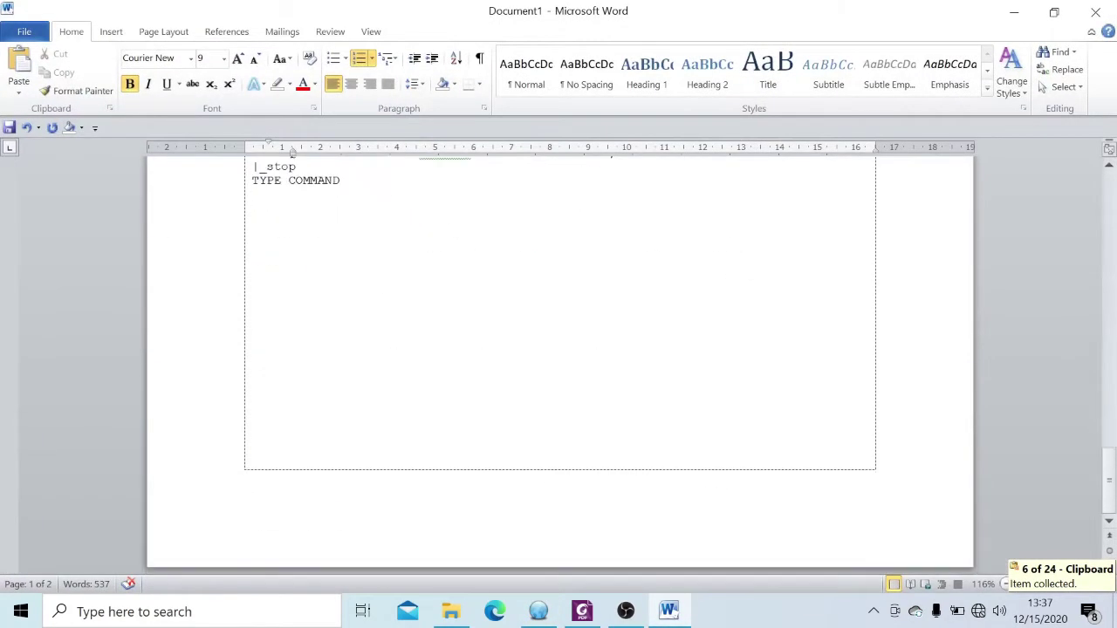
left_click(369, 181)
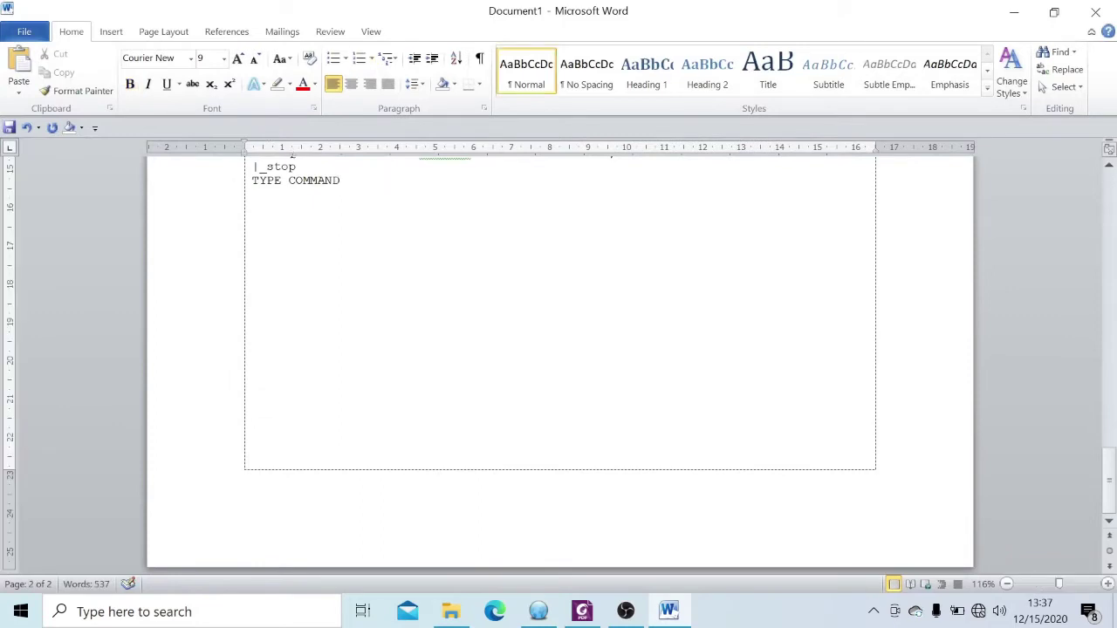
key("Return")
type("2. Model reg")
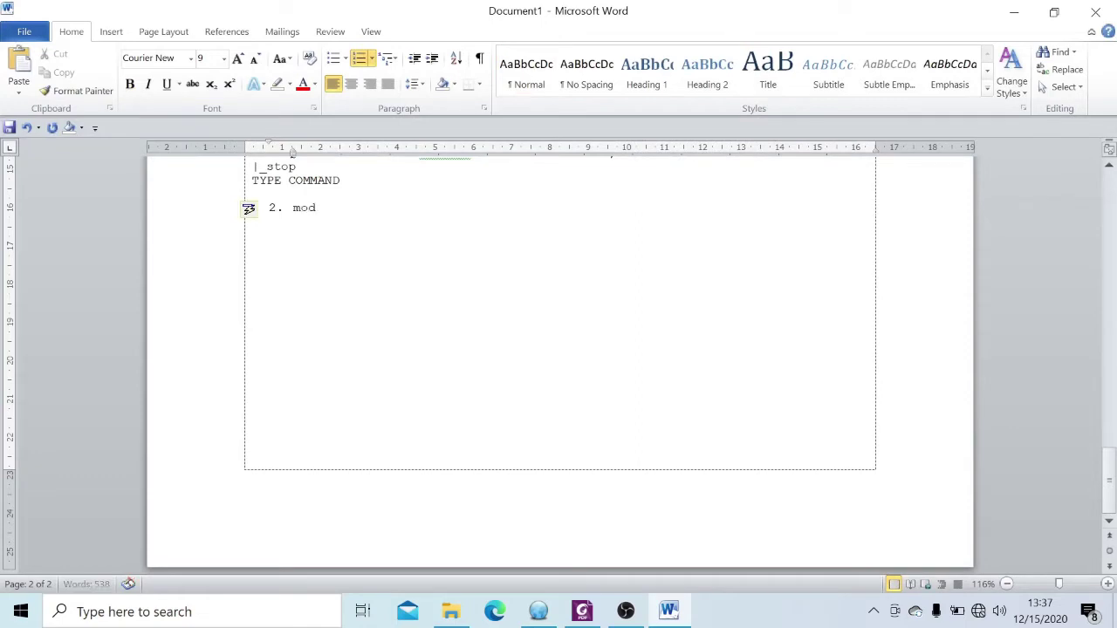
type("resi y")
key("BackSpace")
type("tanpa konstanta")
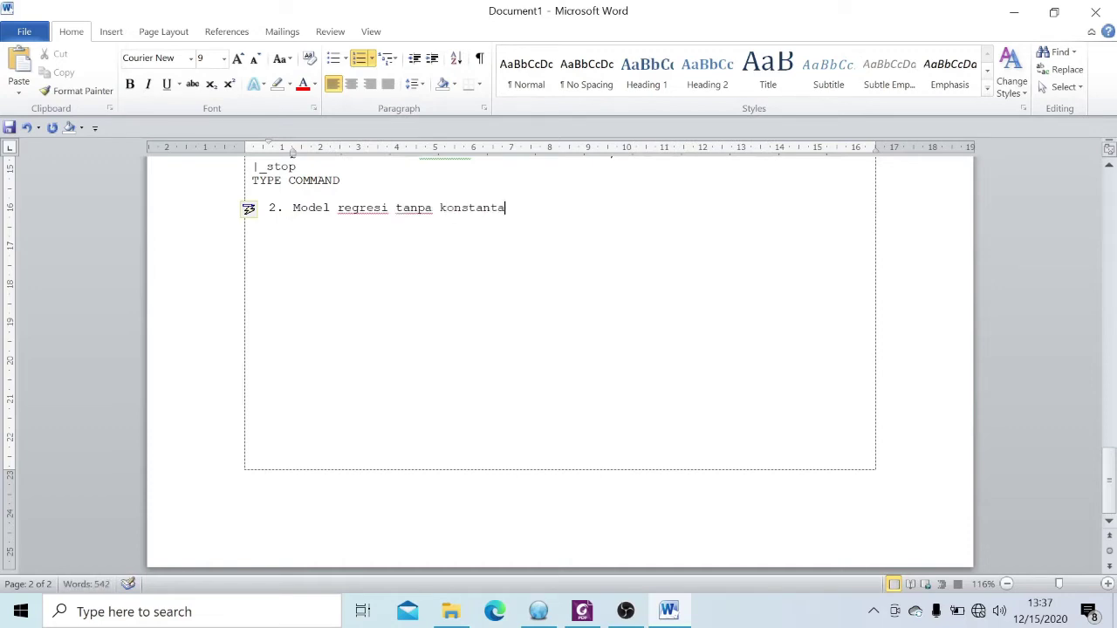
Step: Paste the nocons script below the new heading as plain, unnumbered lines
key("Return")
key("ctrl+v")
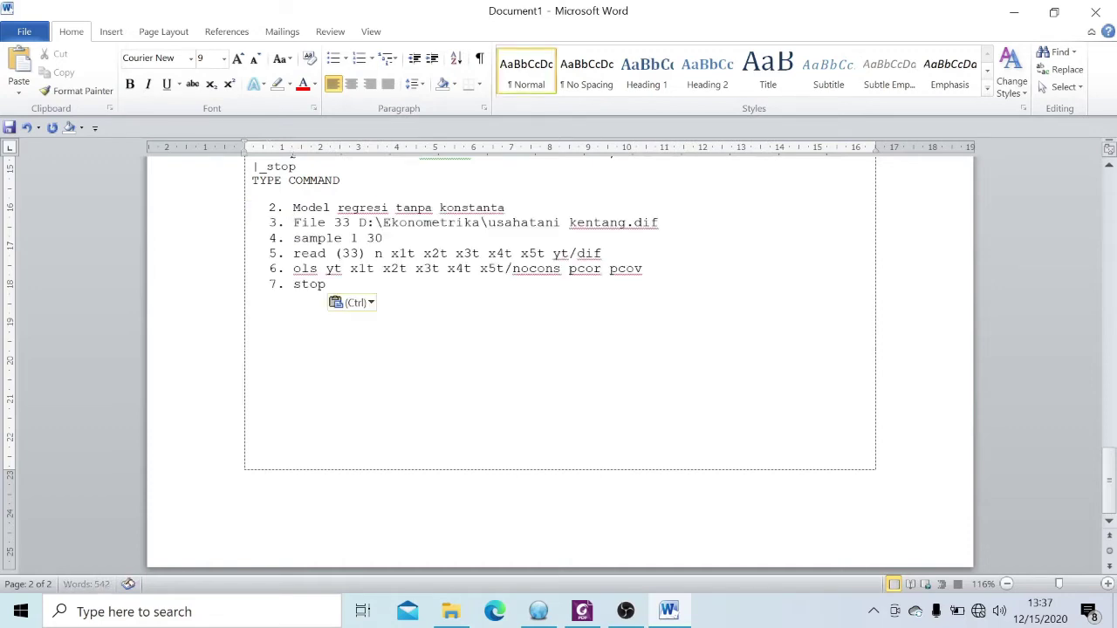
key("ctrl+z")
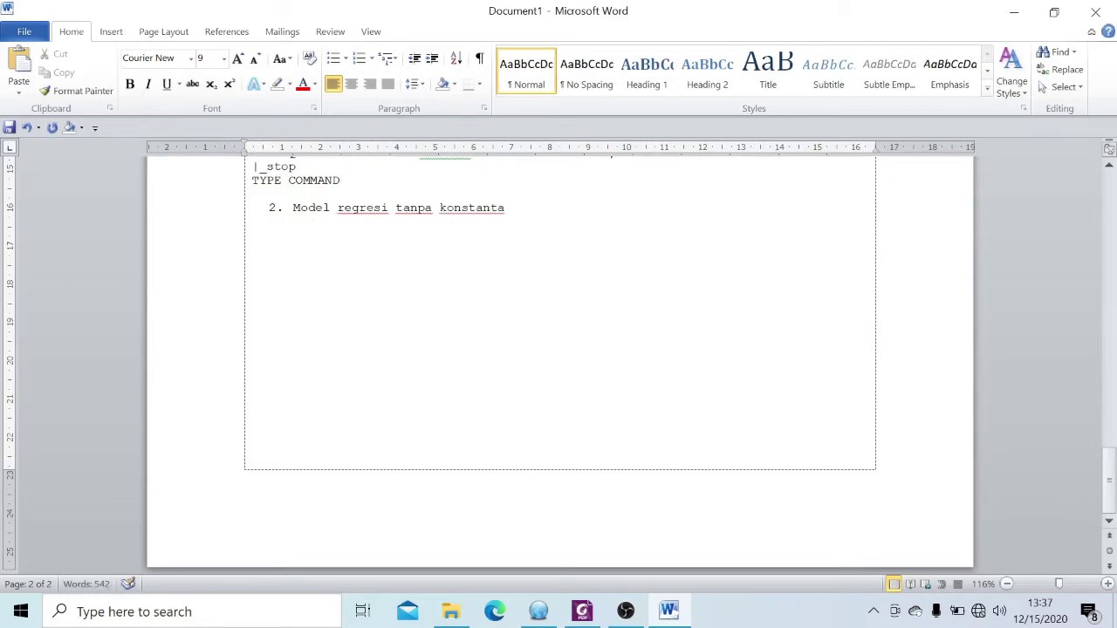
key("ctrl+v")
Step: Make the heading "Model regresi tanpa konstanta" bold and place the cursor below the pasted script
left_click_drag(506, 208, 248, 232)
left_click(407, 236)
key("shift+Home")
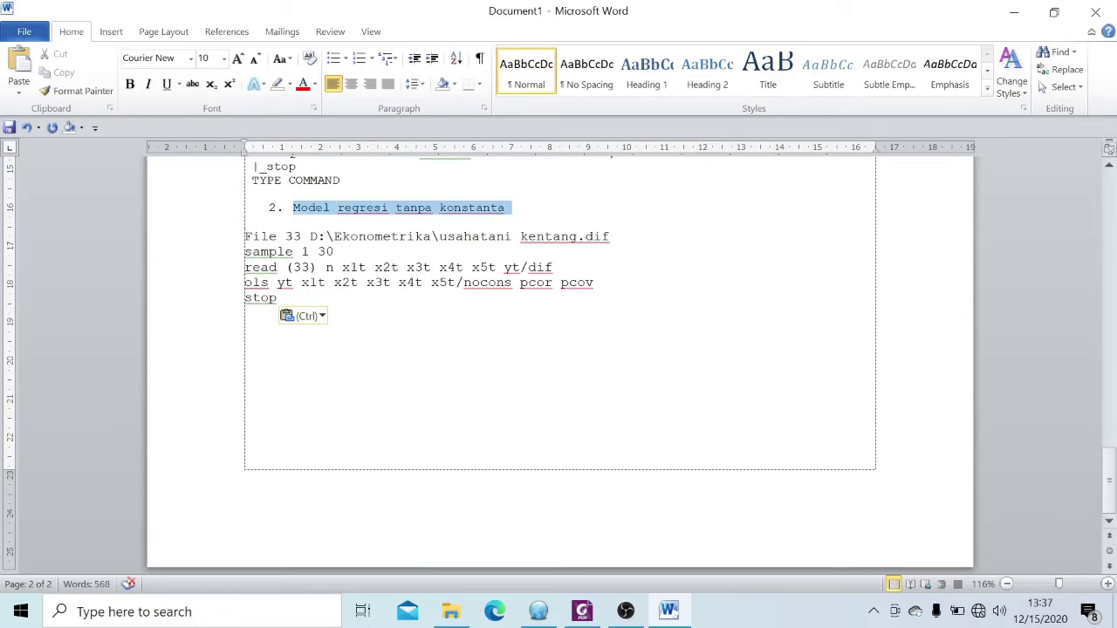
left_click(544, 326)
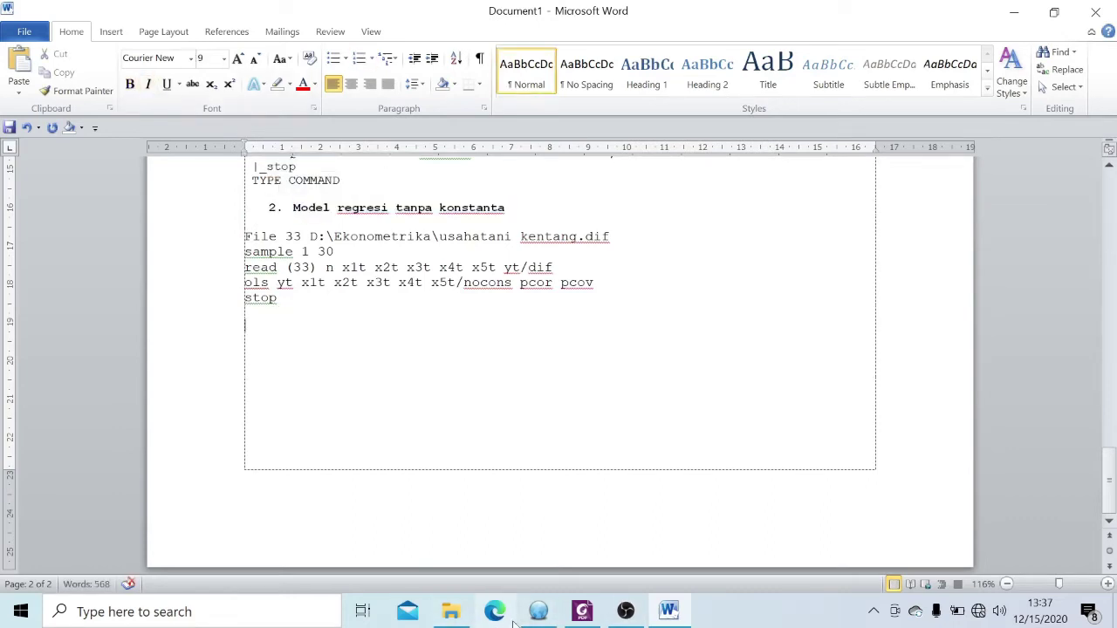
Step: Copy the entire no-constant regression output from SHAZAM and paste it below its script in Word
left_click(538, 611)
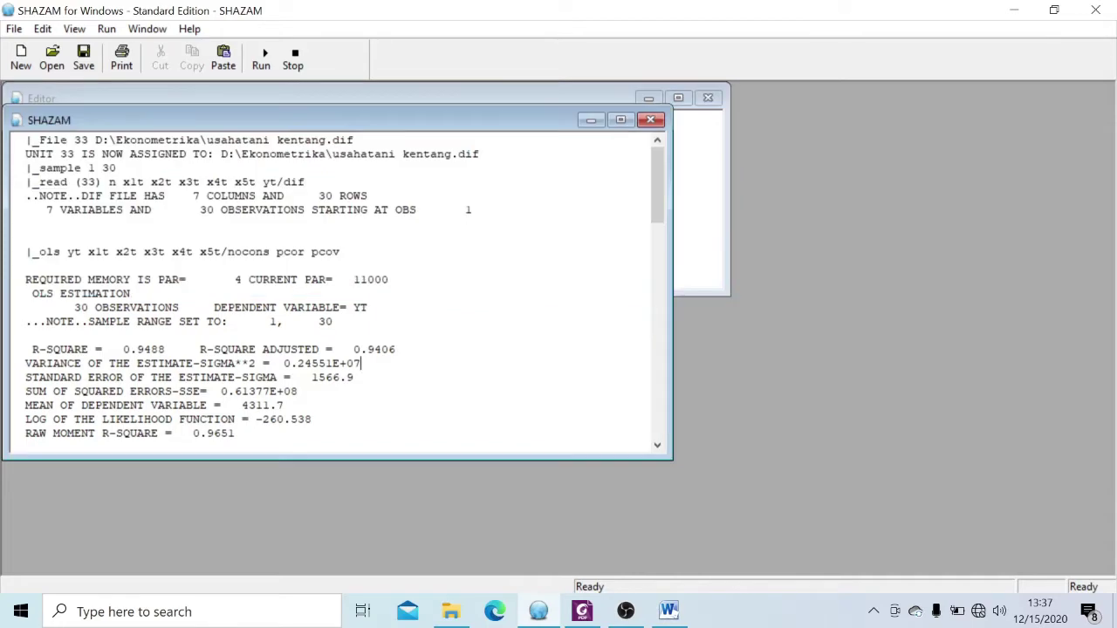
key("ctrl+a")
key("ctrl+c")
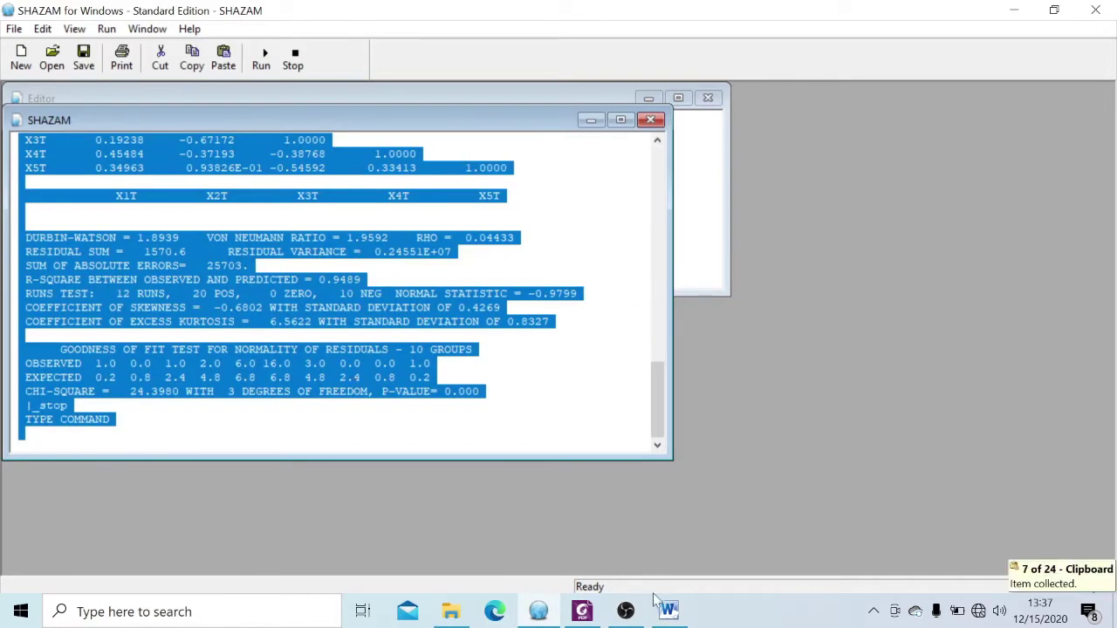
left_click(668, 611)
key("ctrl+v")
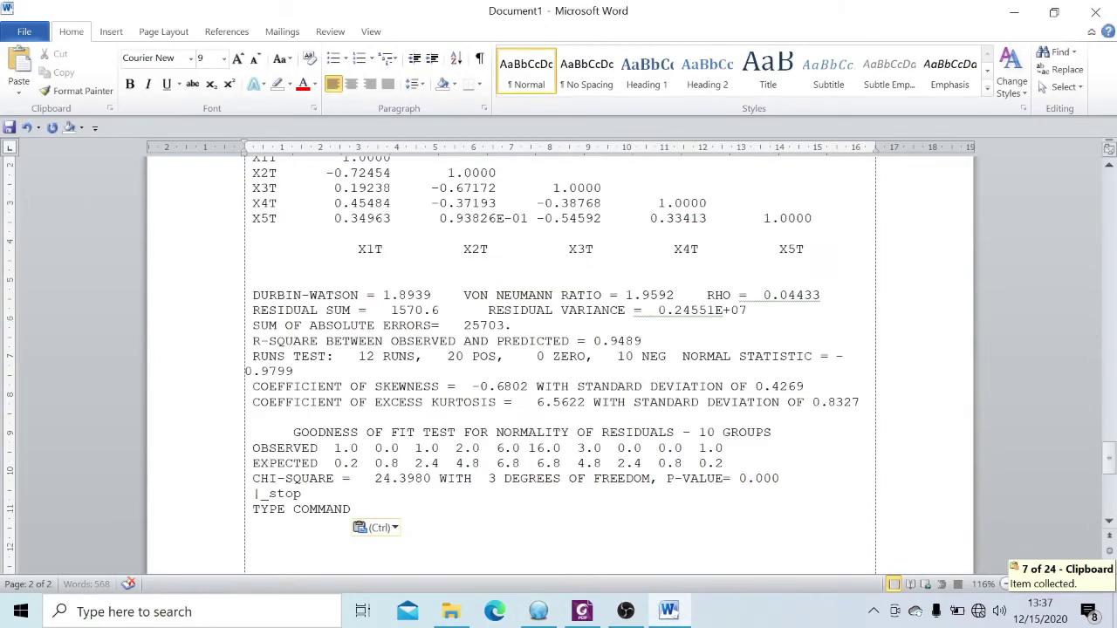
Step: Set all text in the document, including the newly pasted output, to font size 9
key("ctrl+a")
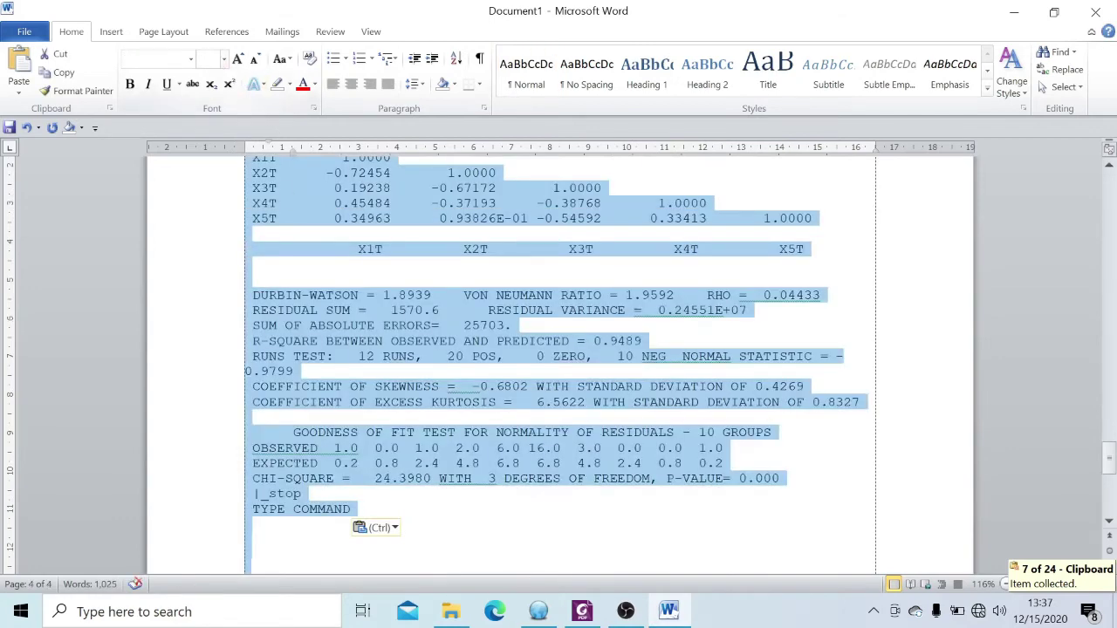
left_click(224, 58)
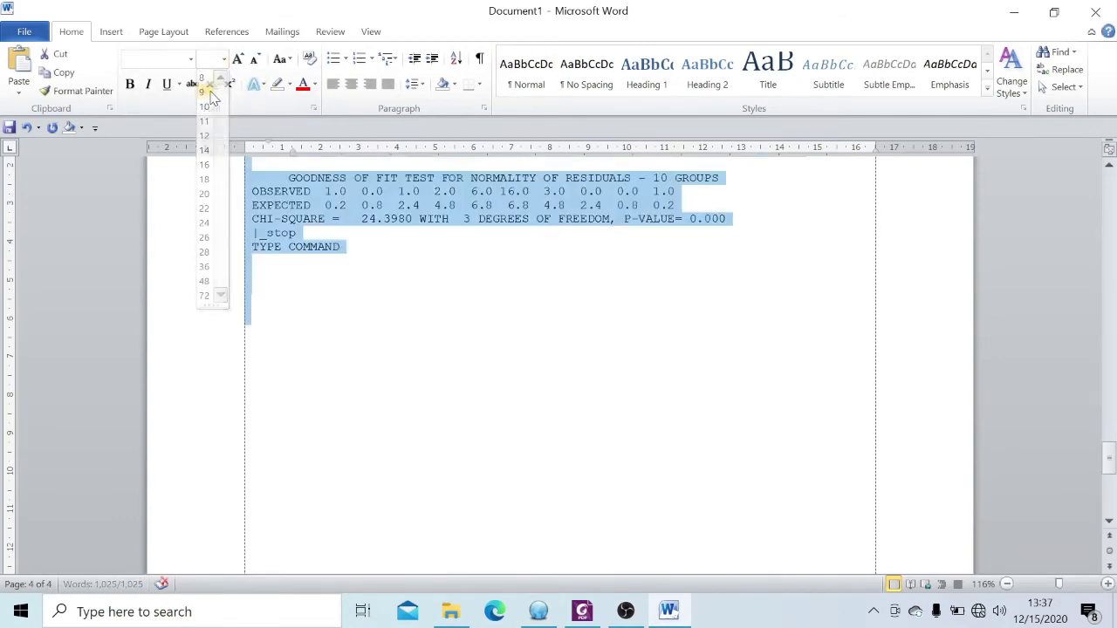
left_click(205, 92)
left_click(341, 274)
Step: Compare the coefficient tables of the models with and without a constant, marking the CONSTANT row and the no-constant table
scroll(341, 274, "up", 6)
scroll(341, 274, "up", 10)
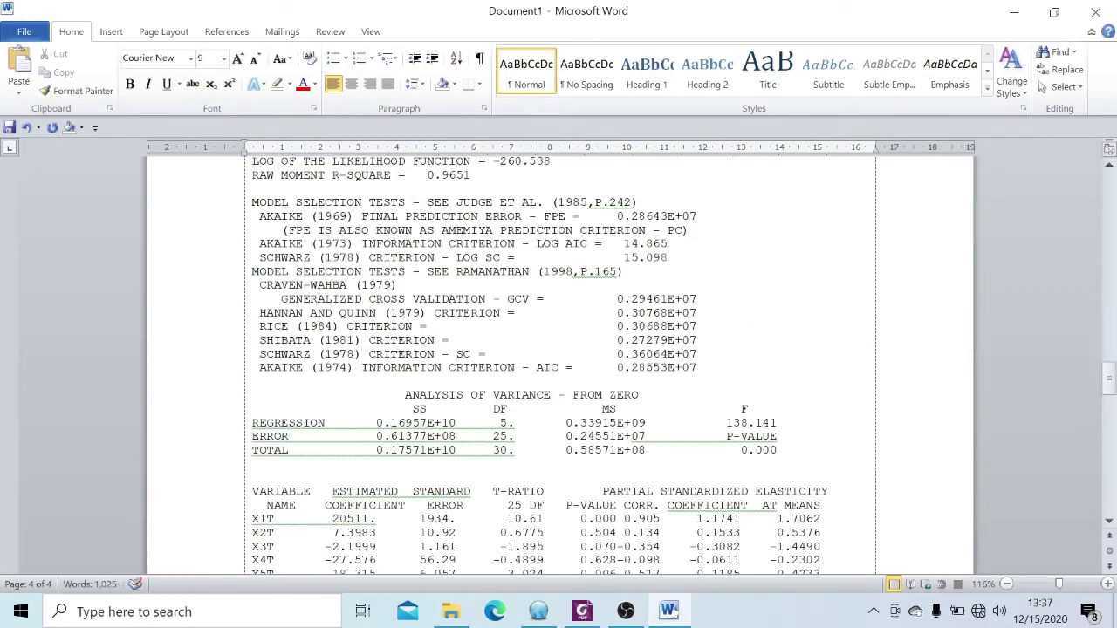
scroll(558, 366, "up", 15)
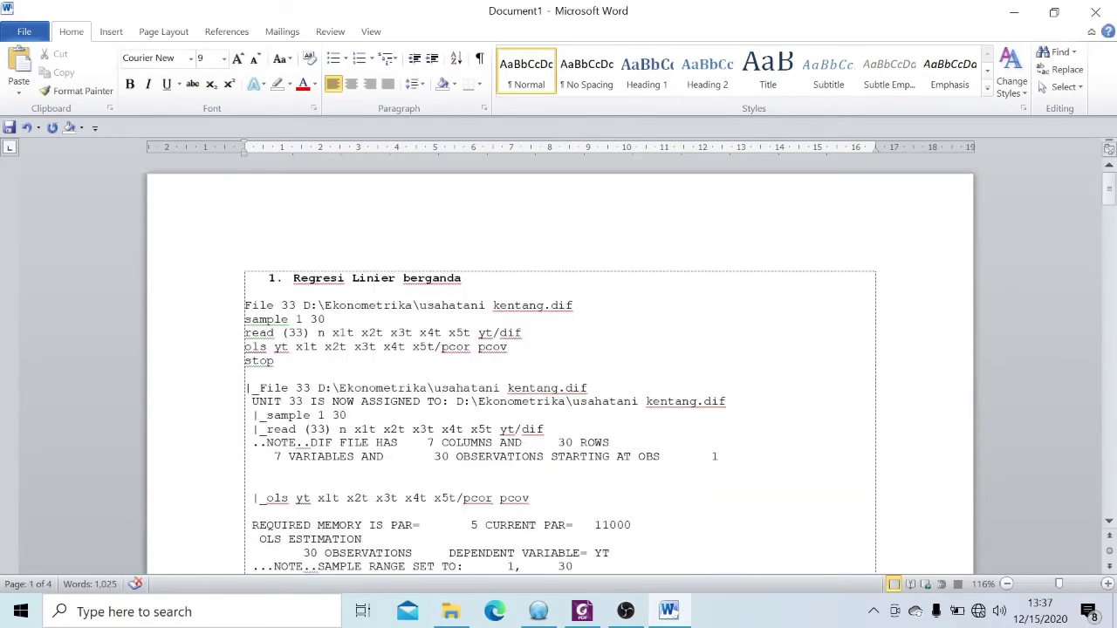
scroll(558, 367, "down", 15)
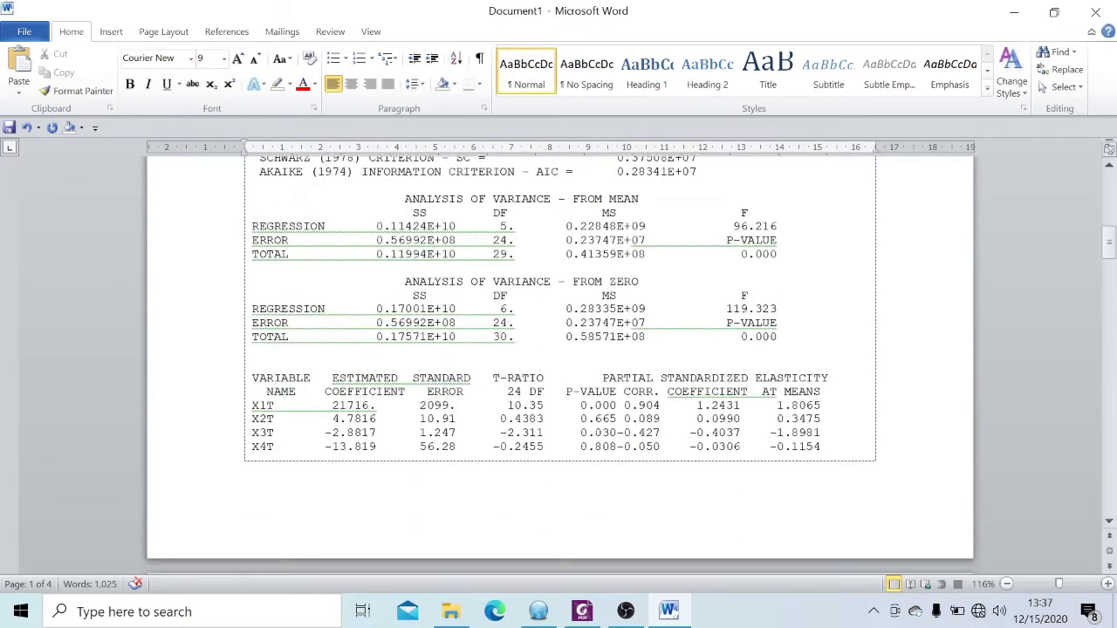
left_click_drag(248, 231, 824, 307)
left_click(358, 294)
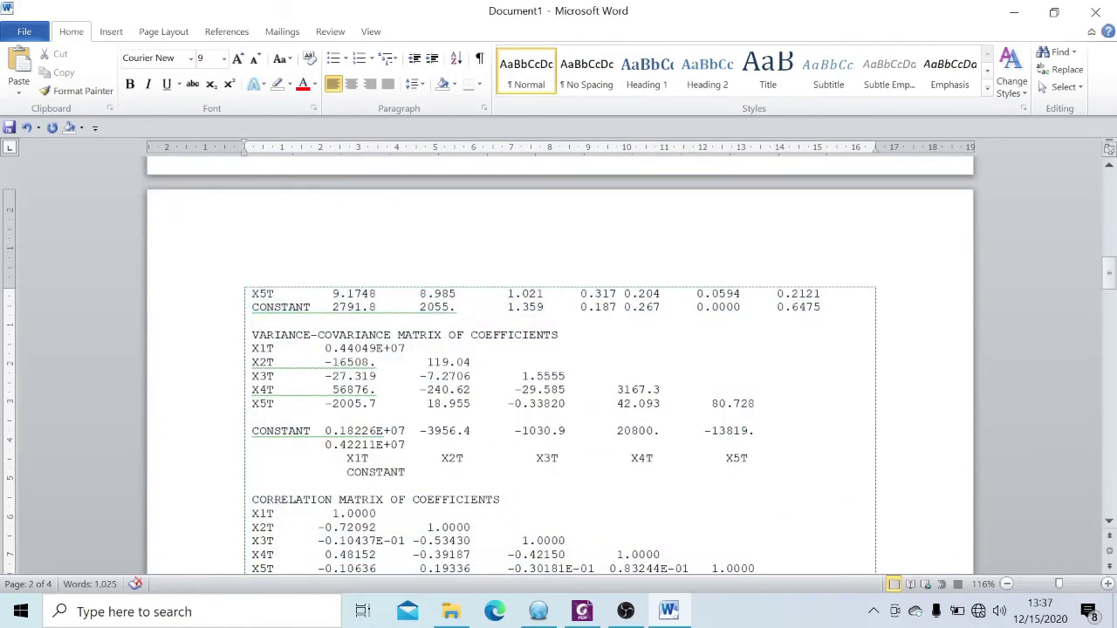
left_click_drag(251, 307, 762, 320)
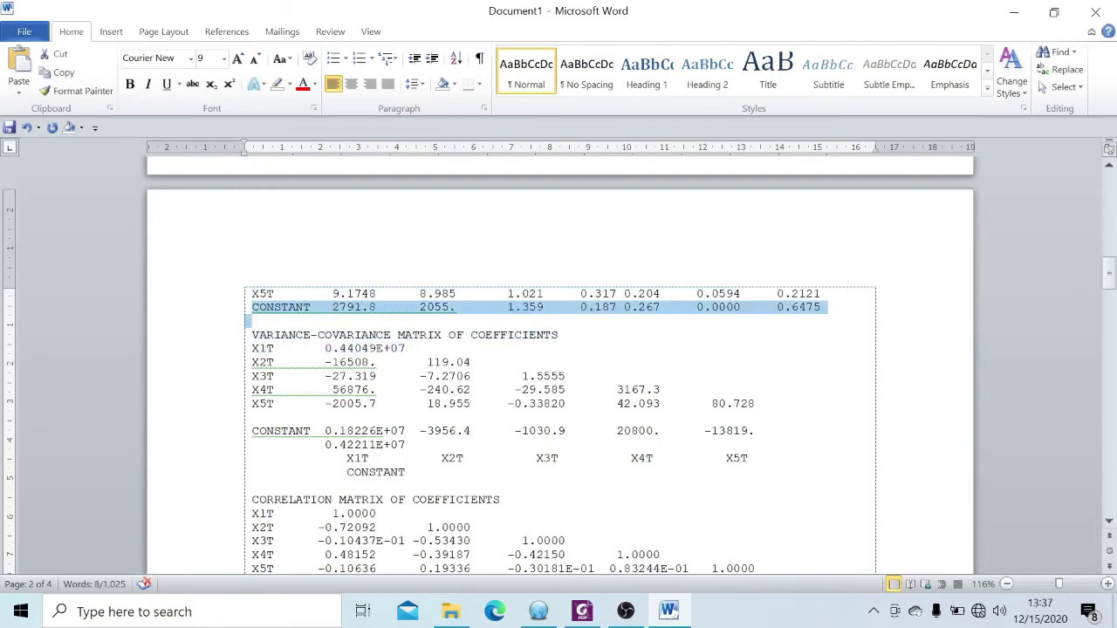
scroll(559, 367, "down", 15)
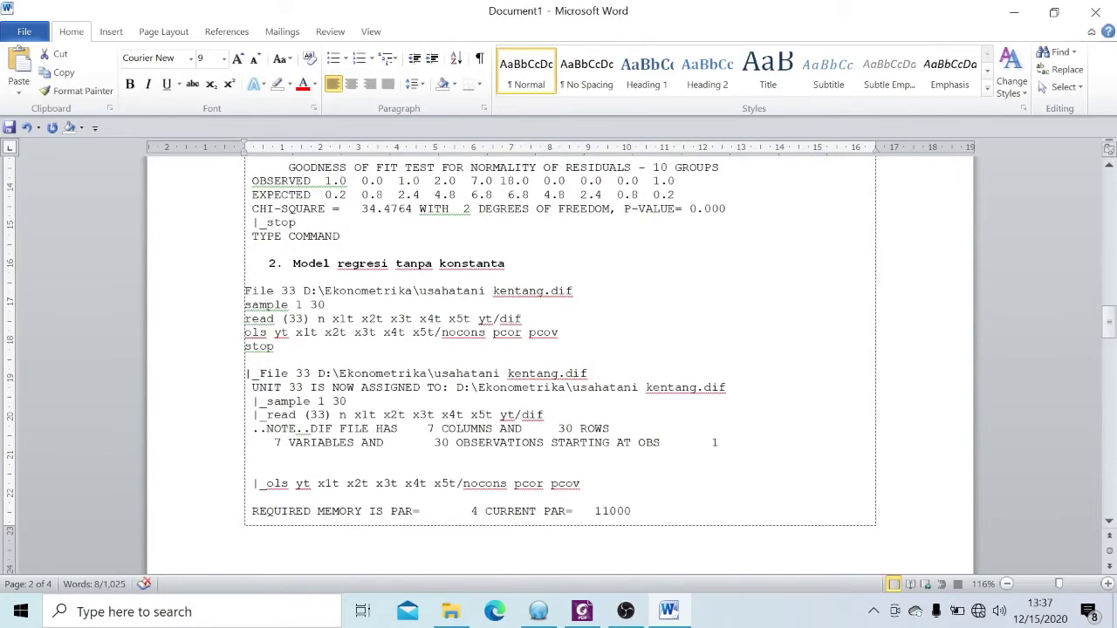
scroll(559, 366, "down", 20)
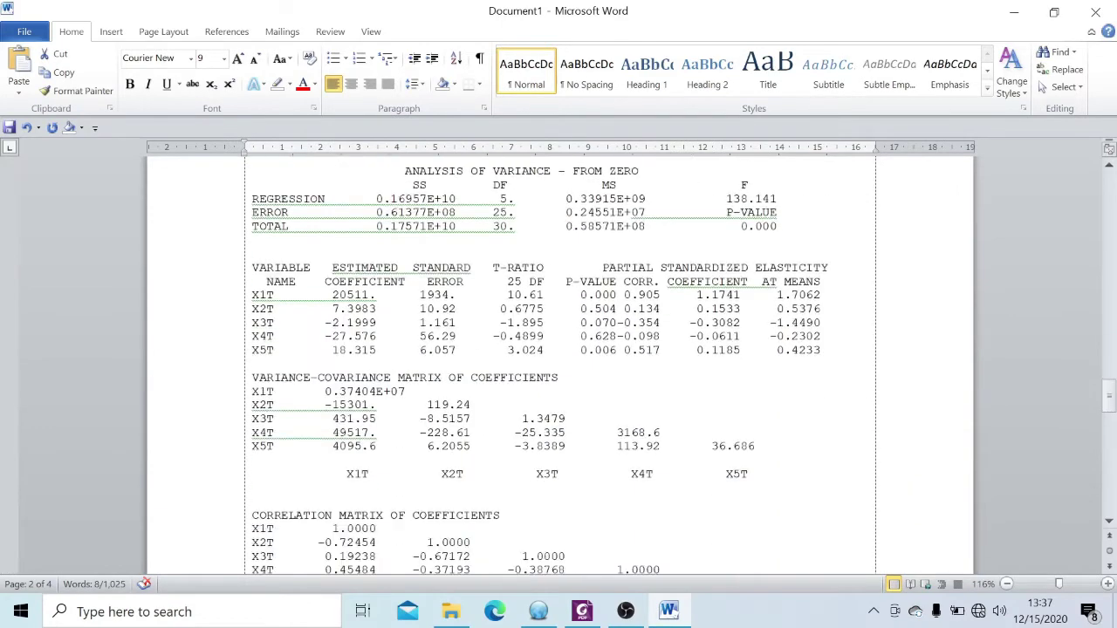
scroll(559, 367, "up", 2)
left_click_drag(252, 267, 798, 365)
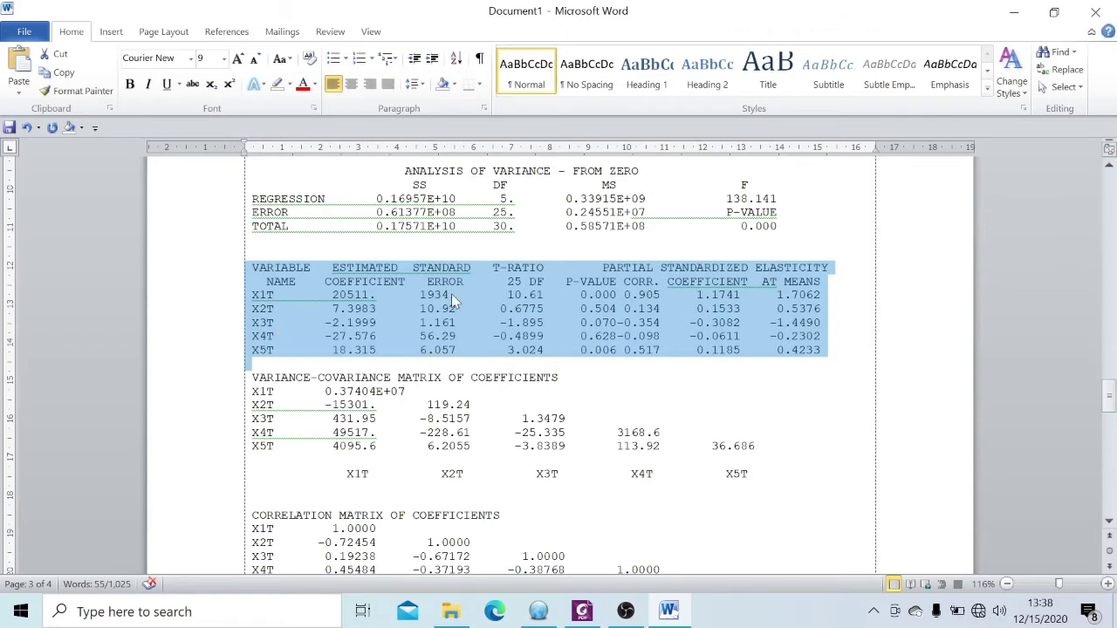
scroll(430, 329, "up", 15)
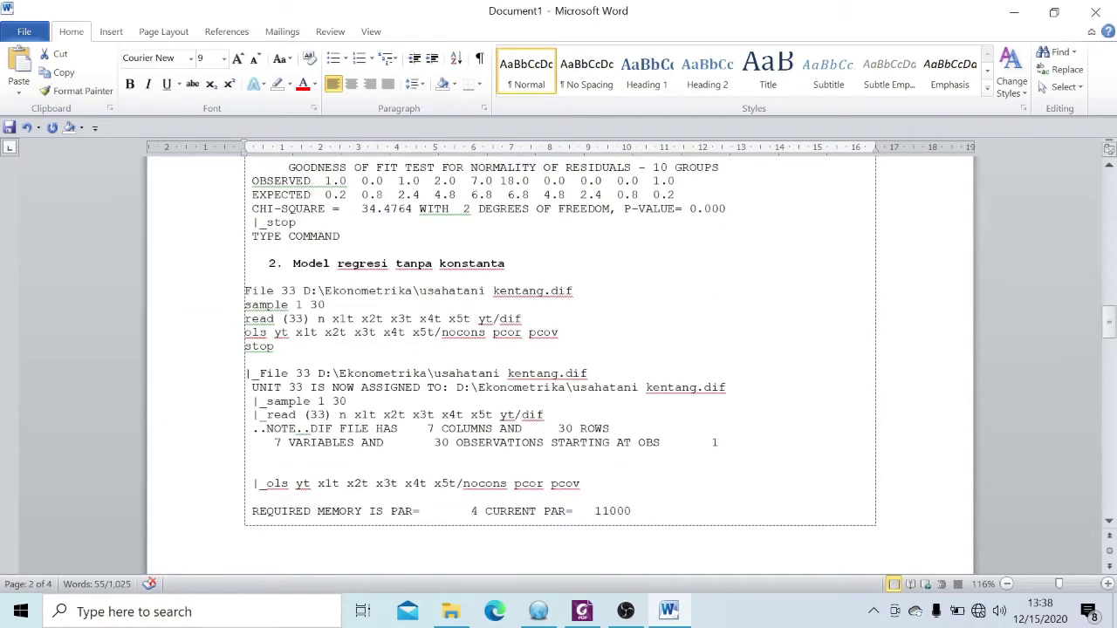
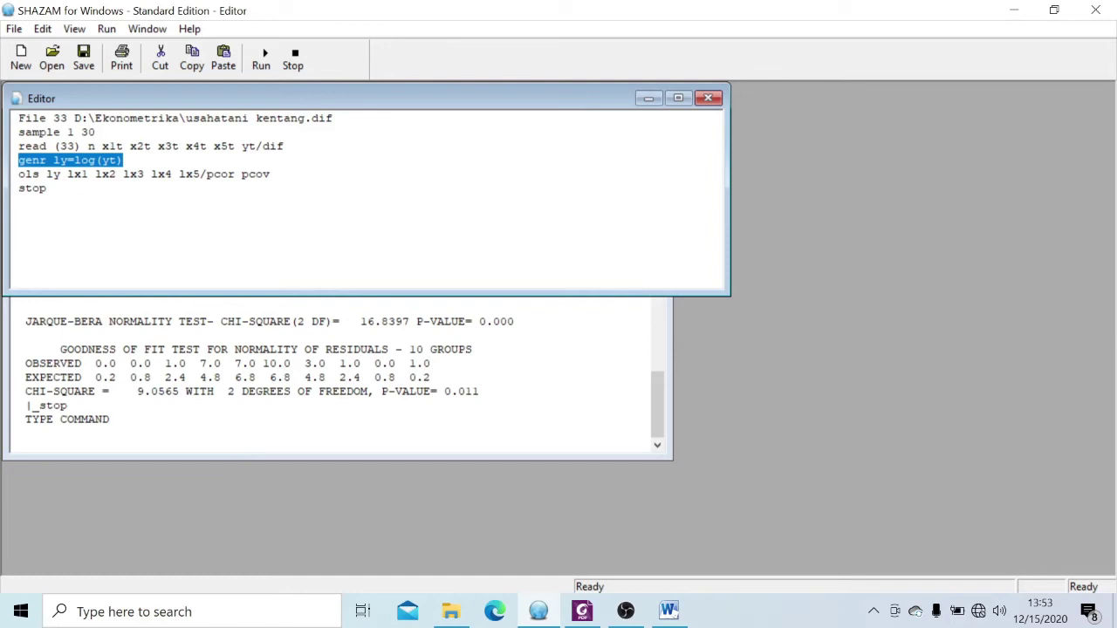
Step: Replace the line genr ly=log(yt) in the script with the copied genr lines that define lx1 through lx5 as logs
key("Delete")
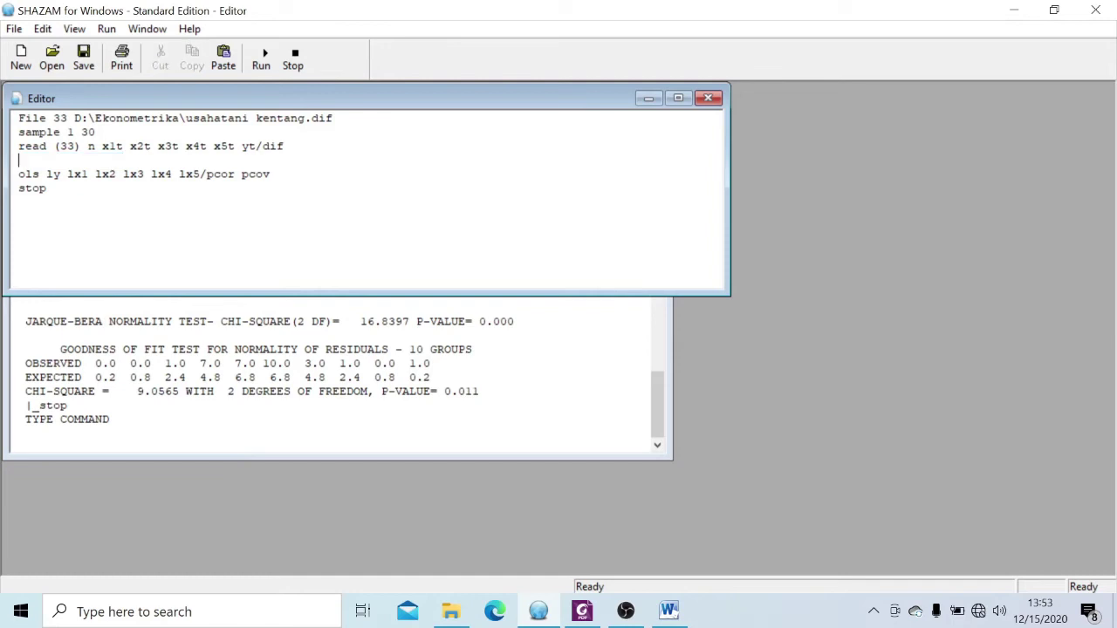
right_click(46, 165)
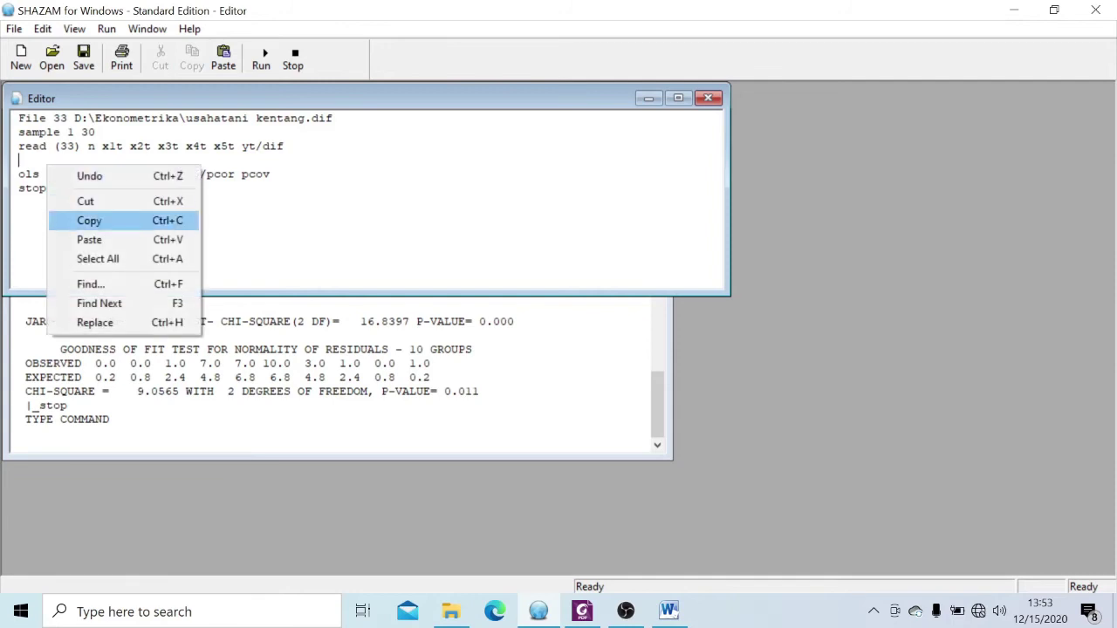
left_click(89, 239)
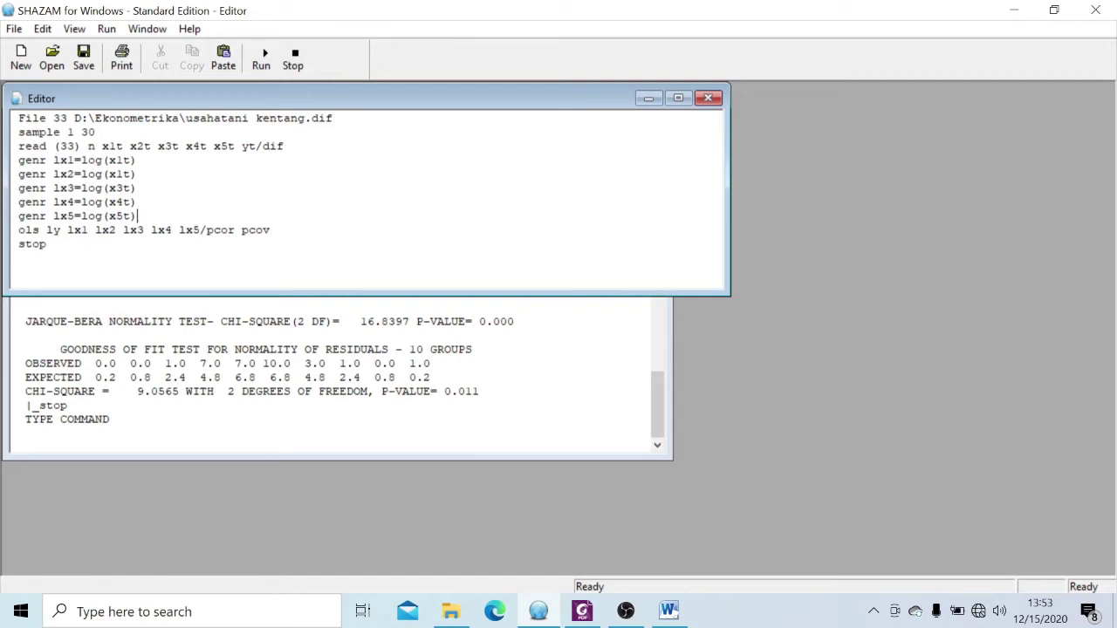
Step: Change the dependent variable in the ols command to yt, run the semilog script and check its output
left_click(47, 230)
key("Right")
key("Right")
key("BackSpace")
key("BackSpace")
key("Delete")
type("yt")
left_click_drag(138, 218, 19, 157)
left_click(138, 230)
left_click(262, 59)
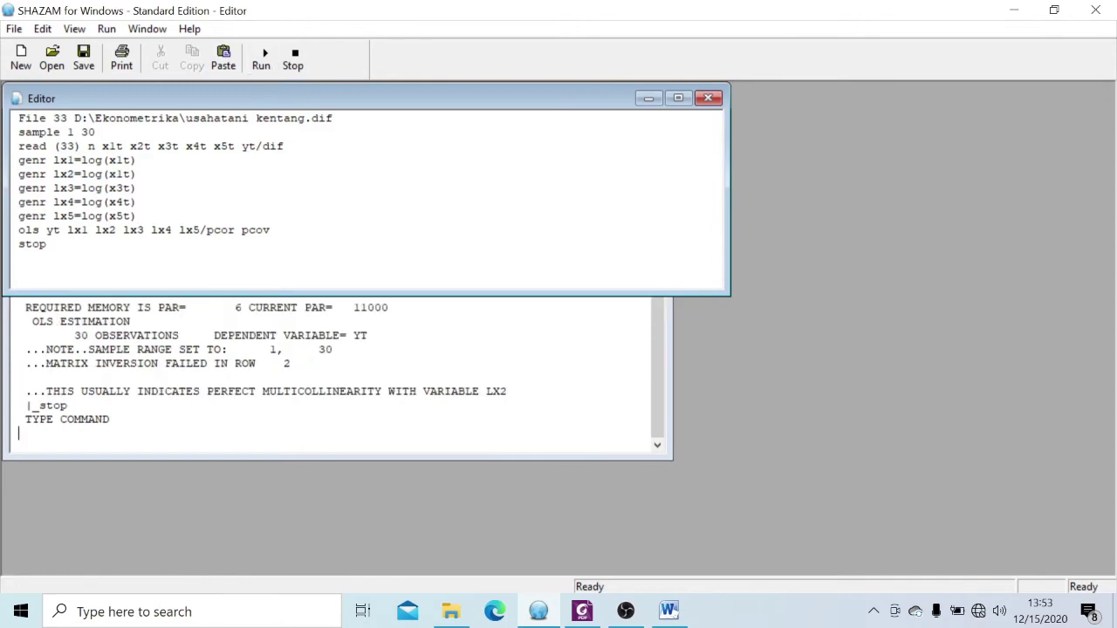
left_click(285, 363)
scroll(285, 363, "up", 1)
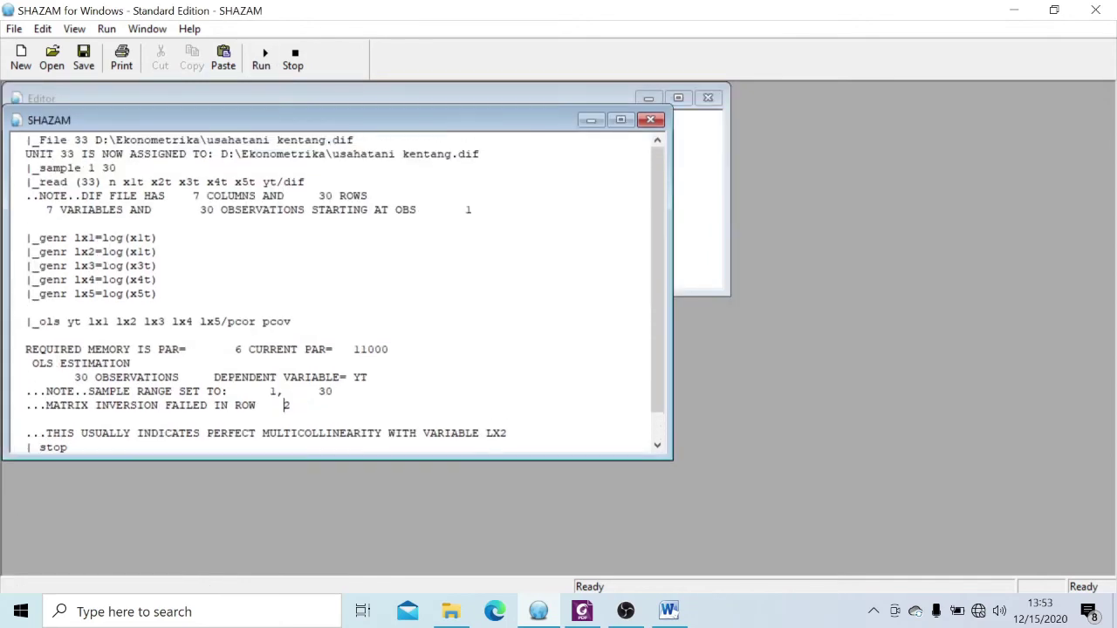
Step: Correct the second genr line to lx2=log(x2t) and rerun the semilog regression
left_click(698, 216)
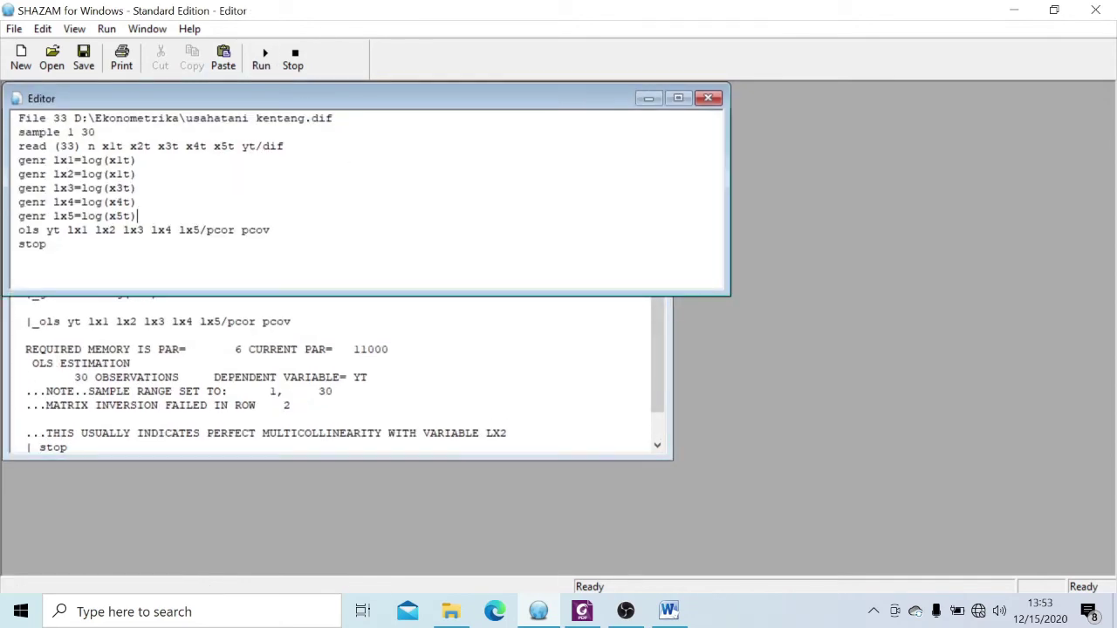
left_click(123, 174)
key("BackSpace")
type("2")
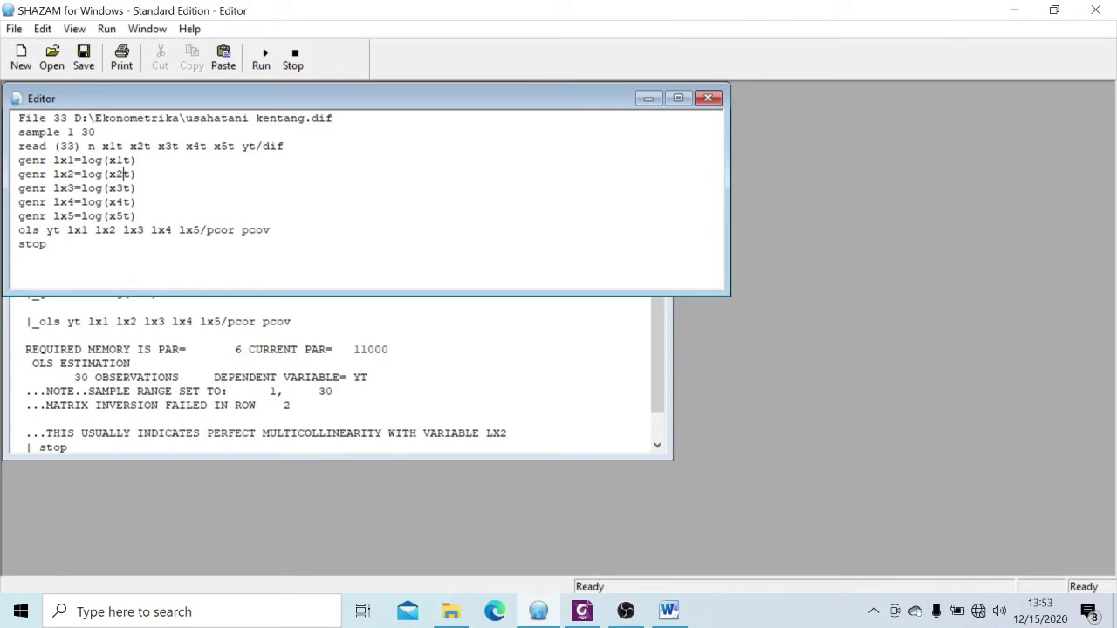
left_click(265, 63)
scroll(332, 293, "up", 20)
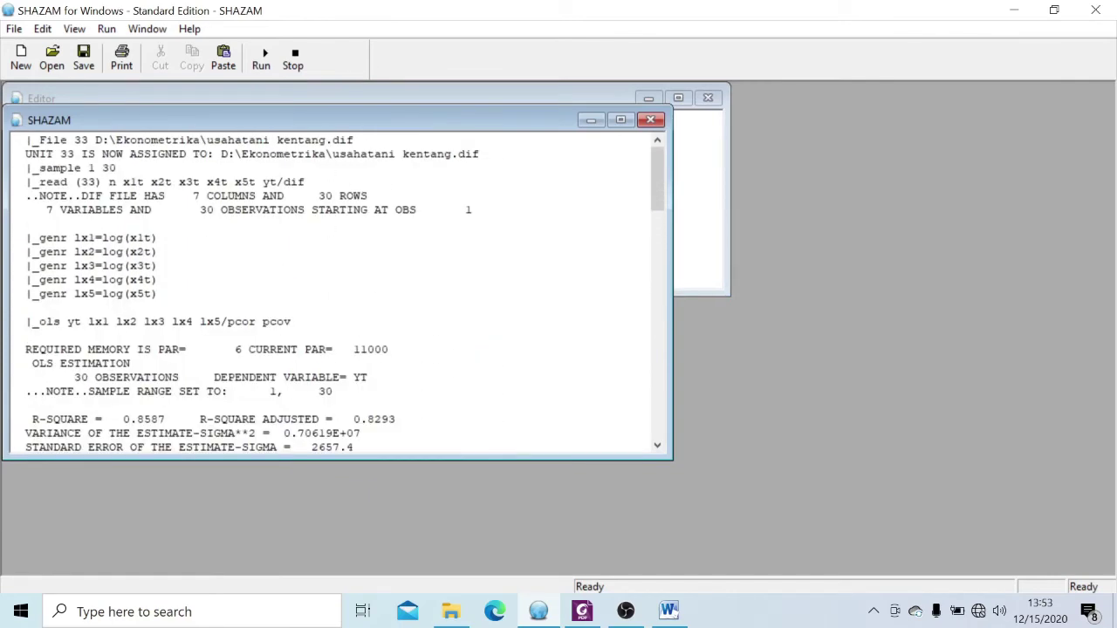
Step: Copy the entire semilog script from SHAZAM and paste it under the heading "Model semilog" in Word
left_click(699, 237)
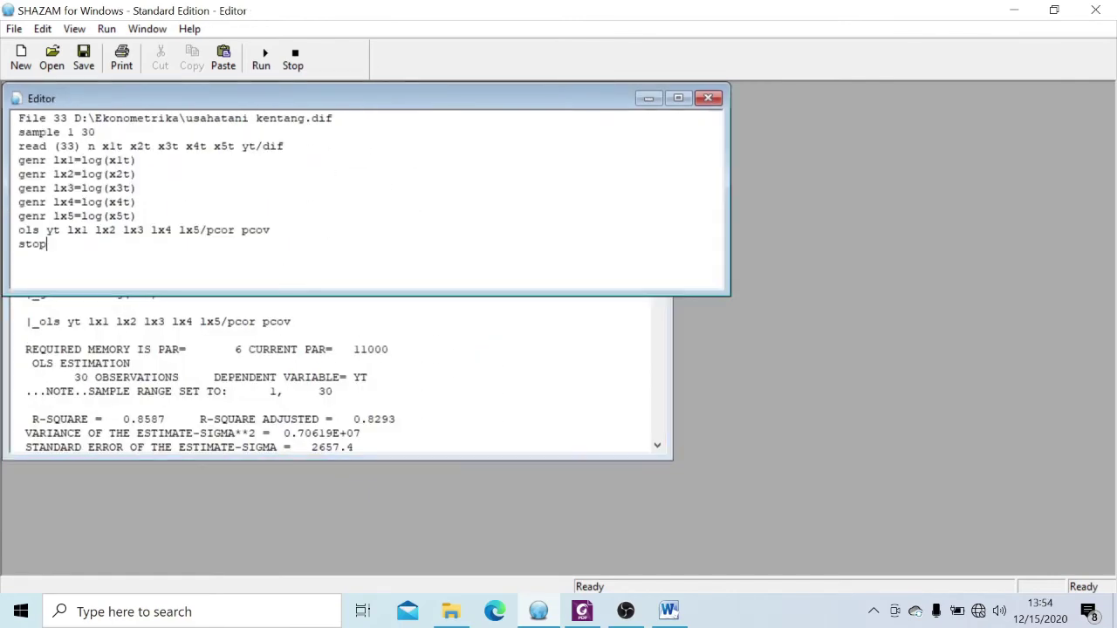
key("ctrl+a")
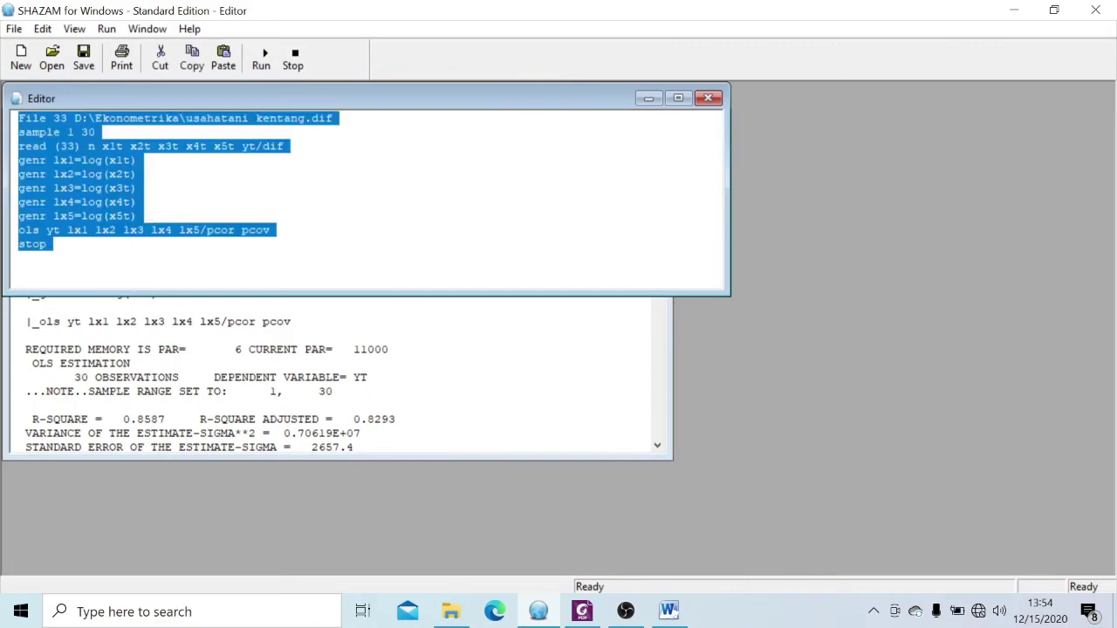
right_click(81, 176)
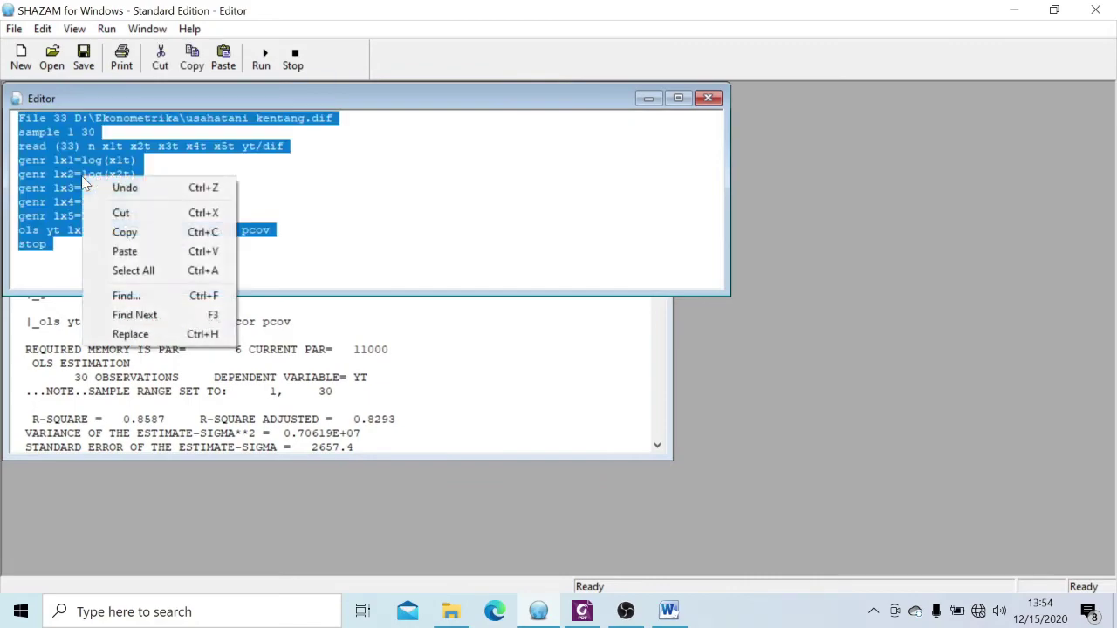
left_click(125, 234)
left_click(668, 611)
scroll(558, 366, "down", 20)
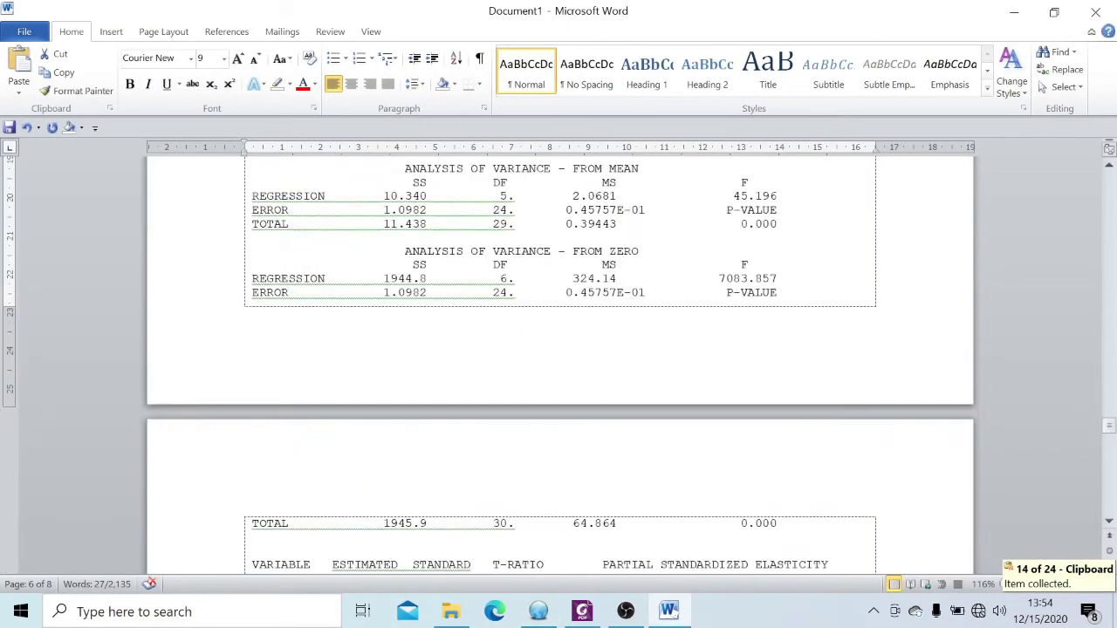
scroll(407, 372, "up", 4)
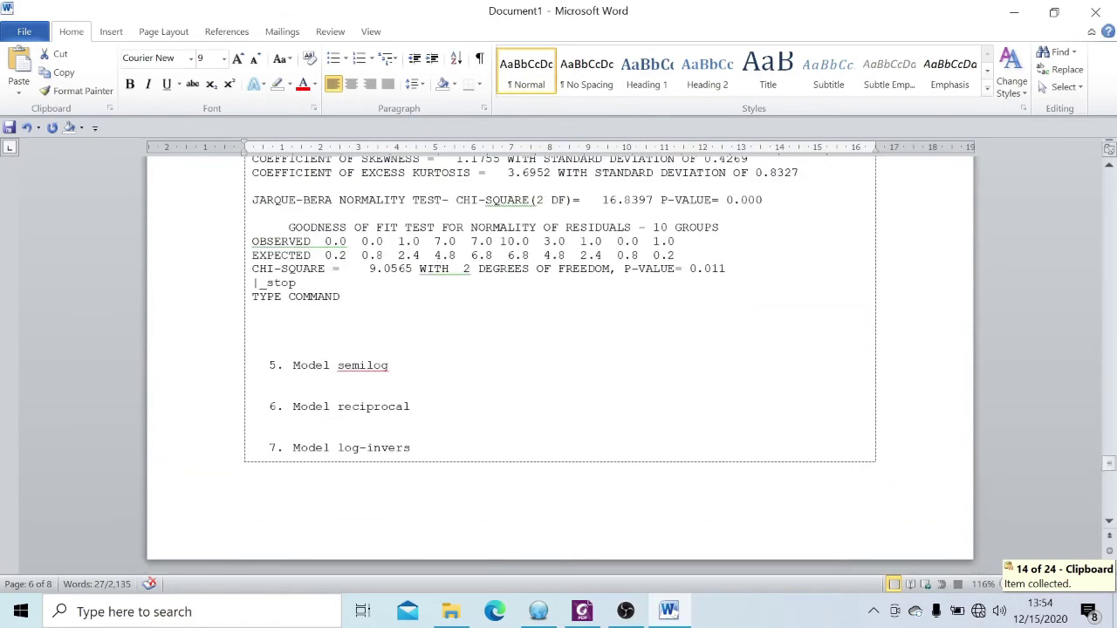
left_click(407, 371)
key("Return")
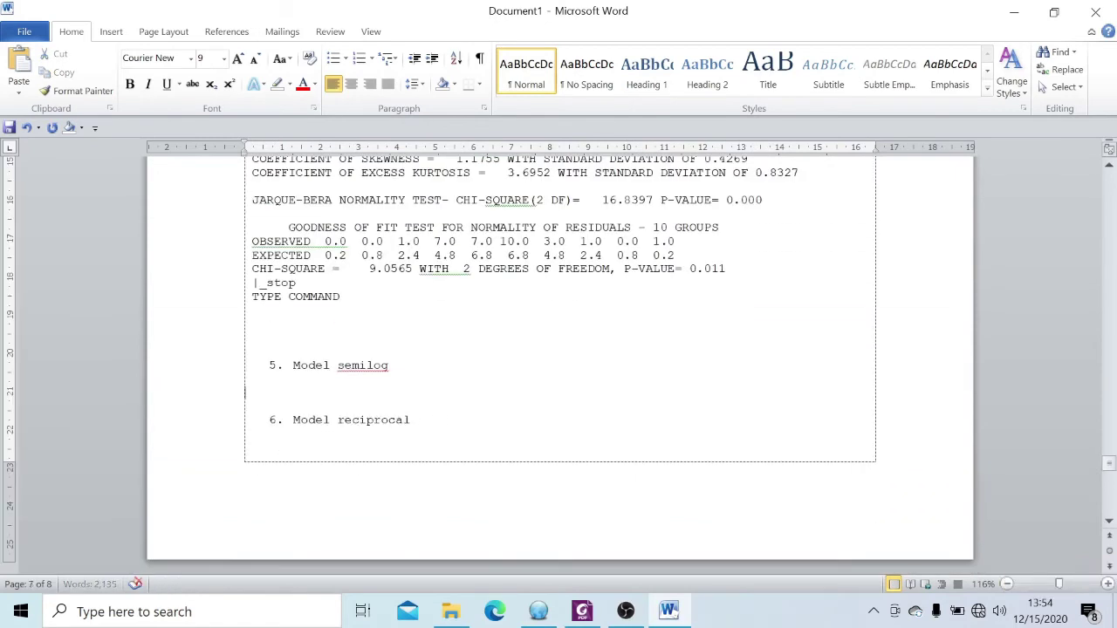
key("ctrl+v")
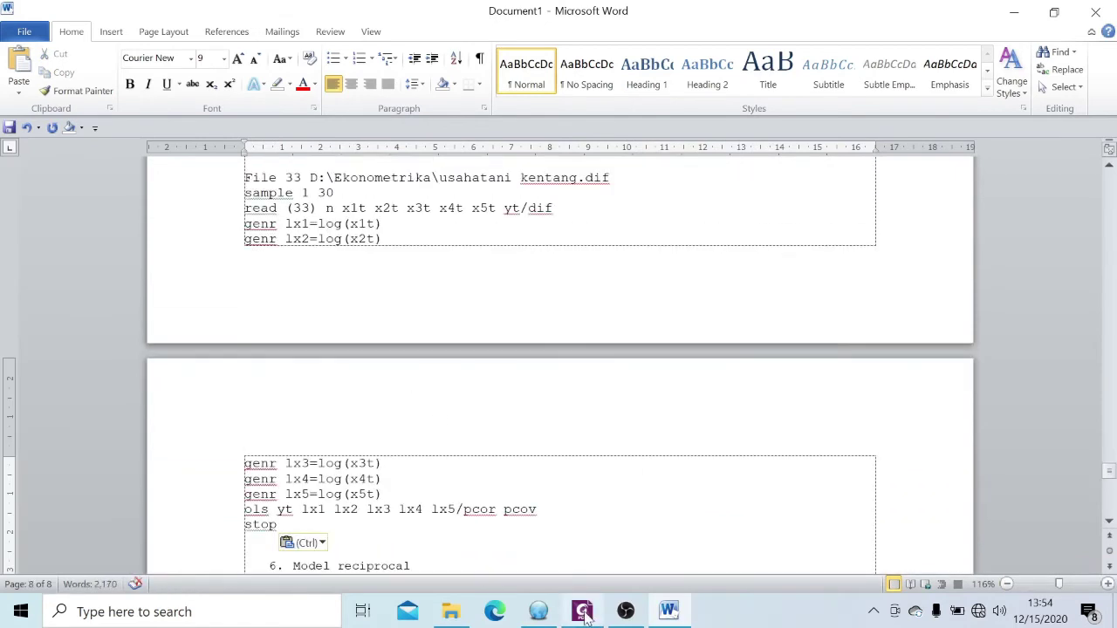
Step: Copy the entire semilog regression output from SHAZAM and paste it below its script in Word, keeping source formatting
left_click(538, 612)
left_click(193, 377)
key("ctrl+a")
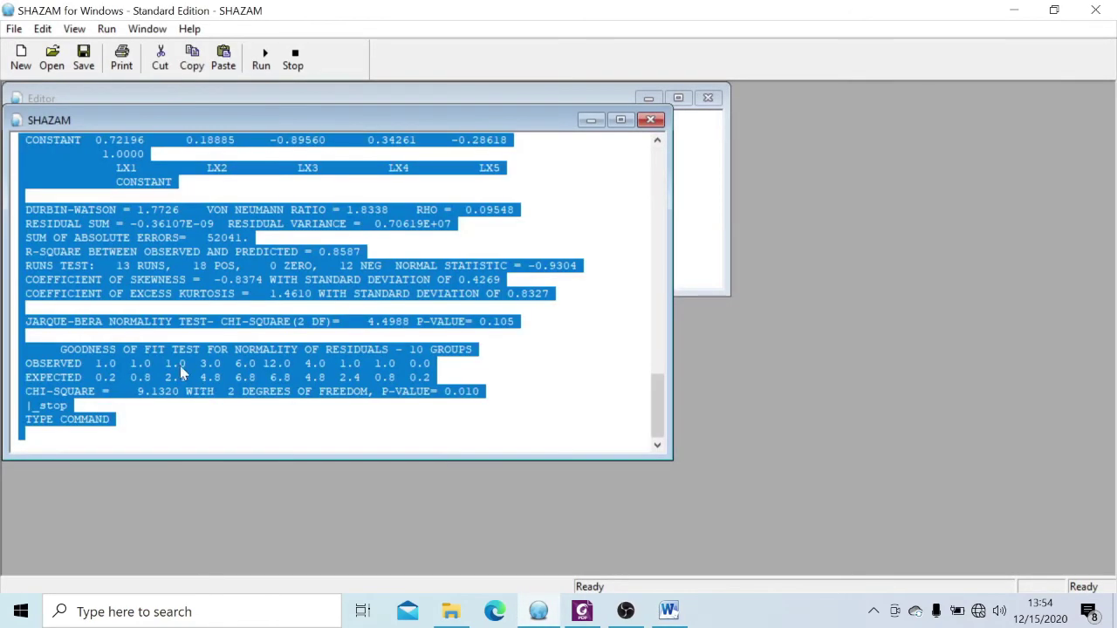
right_click(150, 347)
left_click(209, 404)
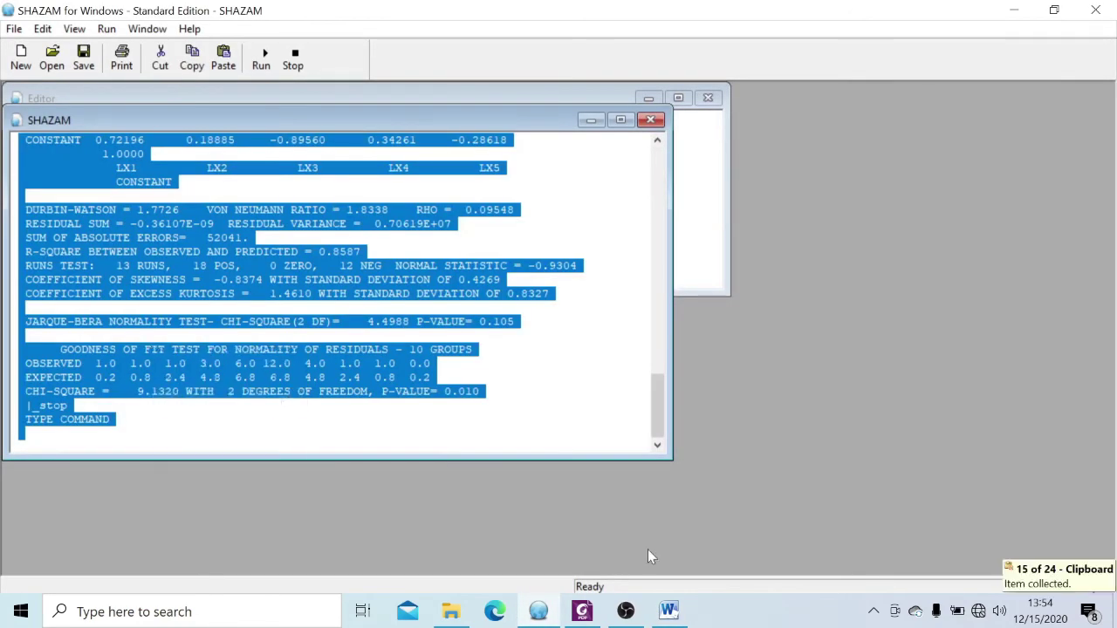
left_click(669, 612)
scroll(558, 366, "down", 1)
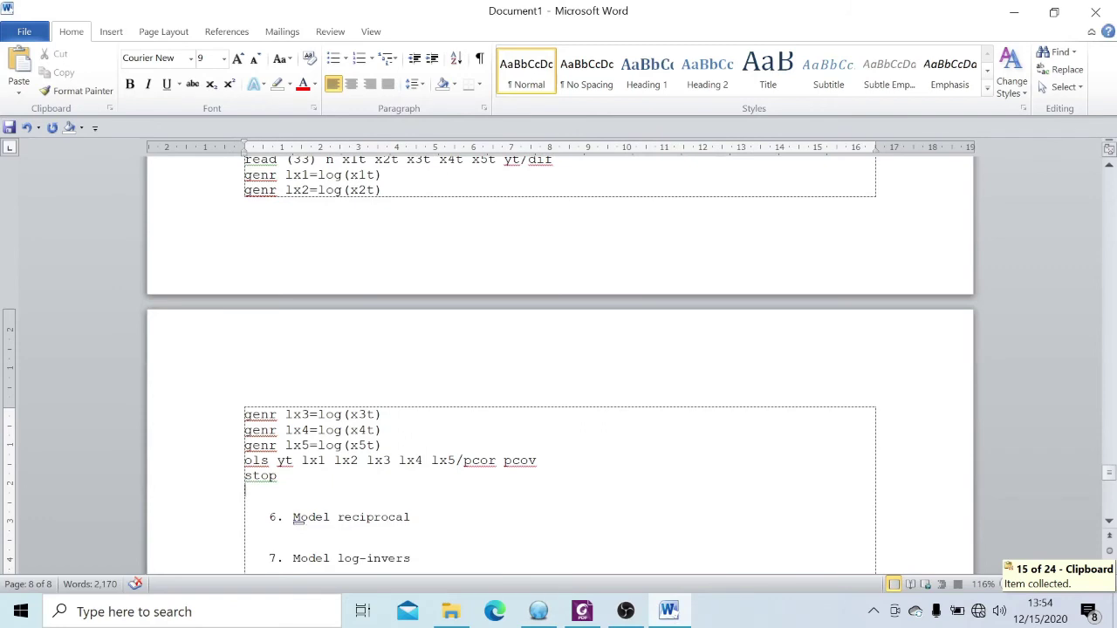
key("Return")
right_click(273, 502)
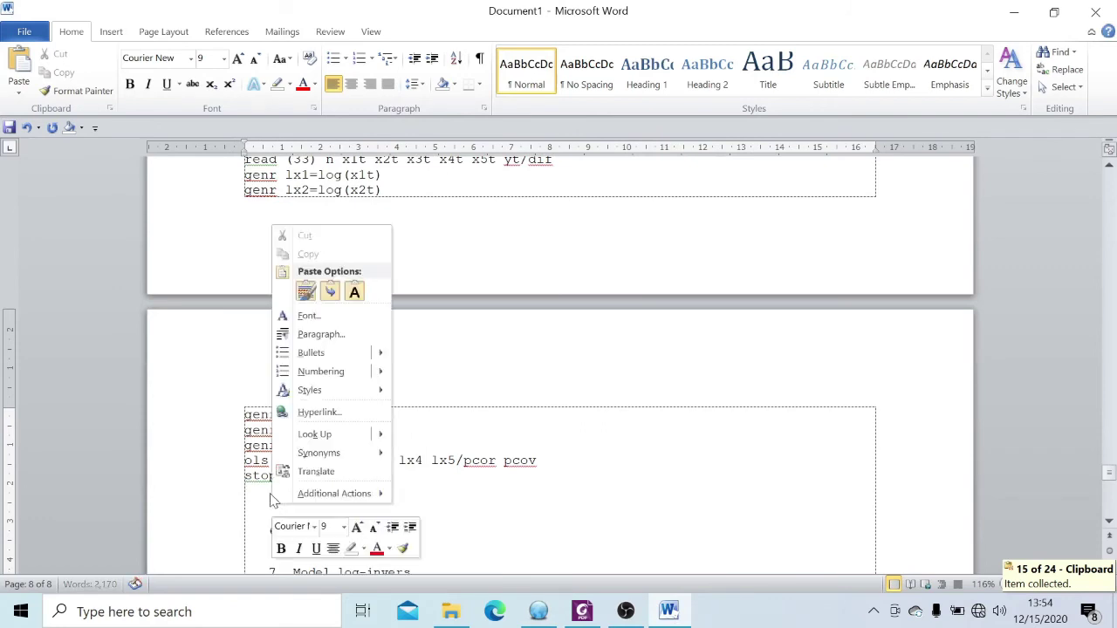
left_click(307, 292)
Step: Set all text in the document, including the semilog script and output, to font size 9
key("ctrl+a")
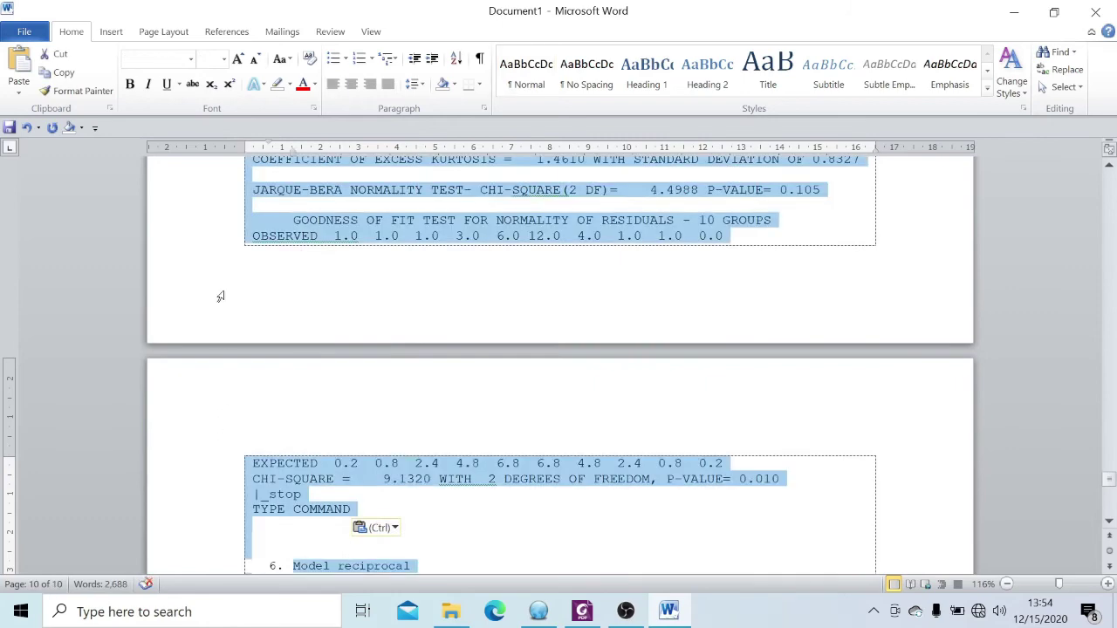
left_click(223, 58)
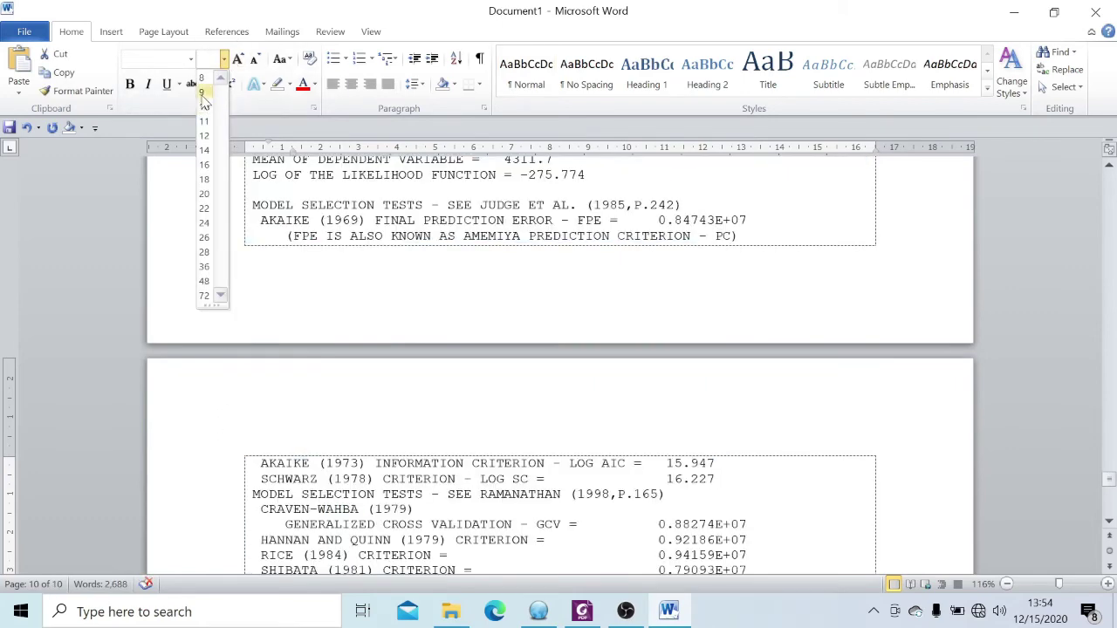
left_click(210, 92)
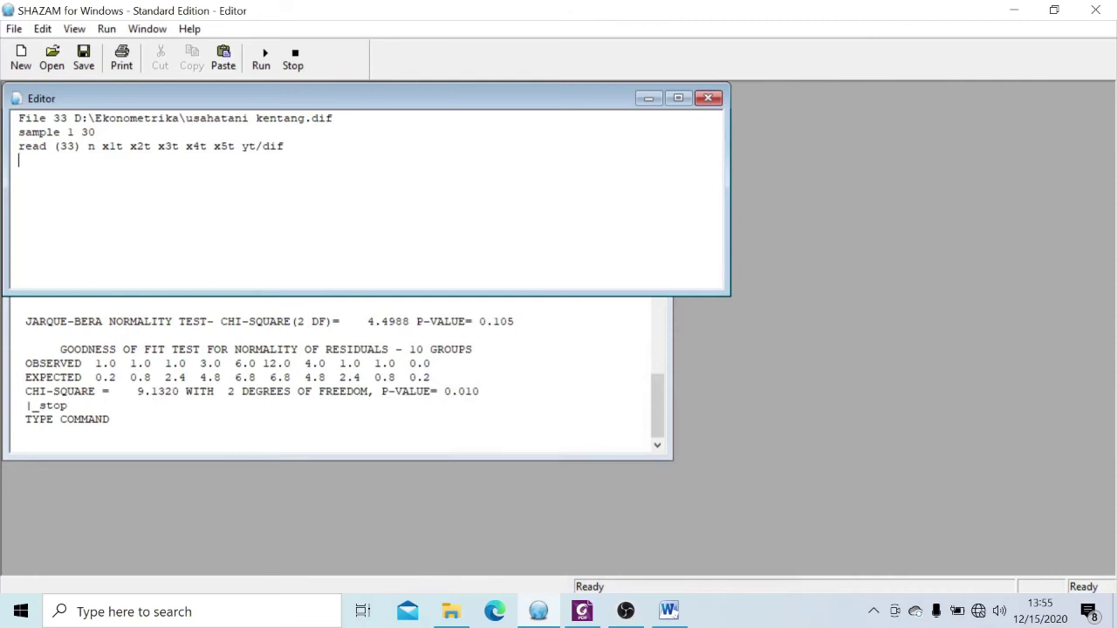
Step: In the SHAZAM script, add genr lines below the read command defining ar=1/x1t, ma=1/x2t and na=1/x3t
type("genr ar=1/x1t")
key("Return")
type("genr ma")
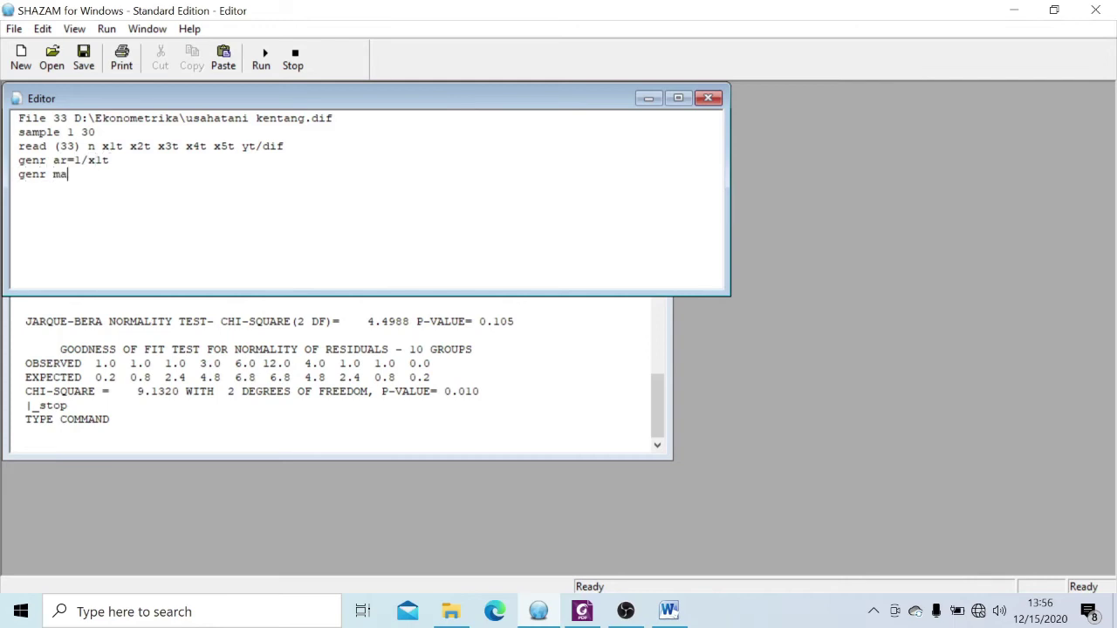
type("=1/x2t")
key("Return")
type("genr na=1/x3t")
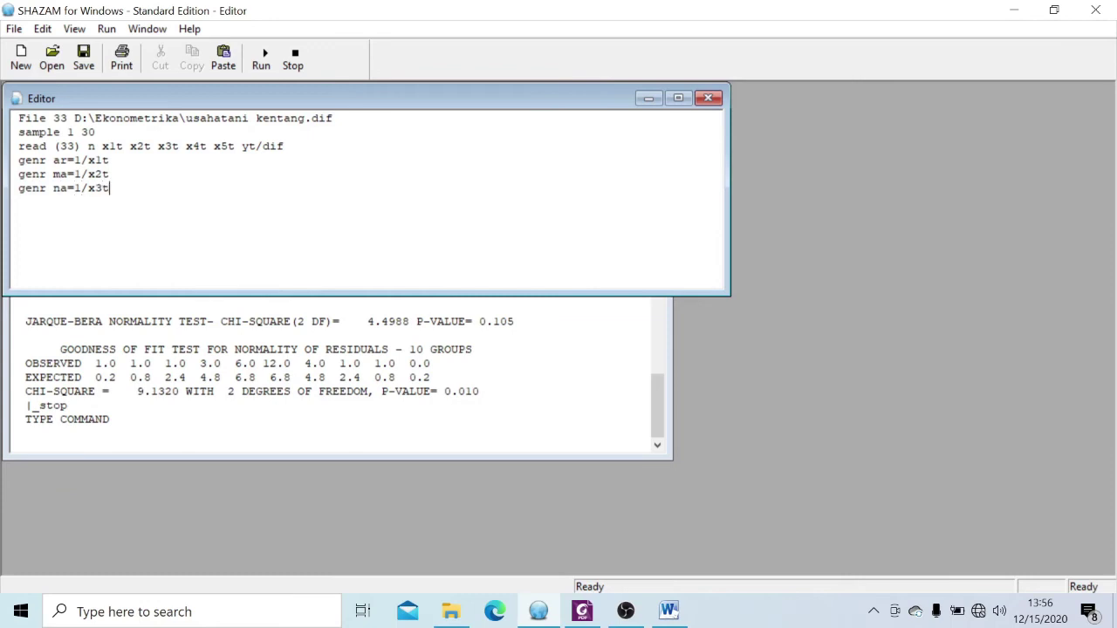
Step: Add genr lines defining dia=1/x4t and ard=1/x5t to the reciprocal script
key("Return")
type("genr dia=1/x4t\\")
key("BackSpace")
key("Return")
type("genr a")
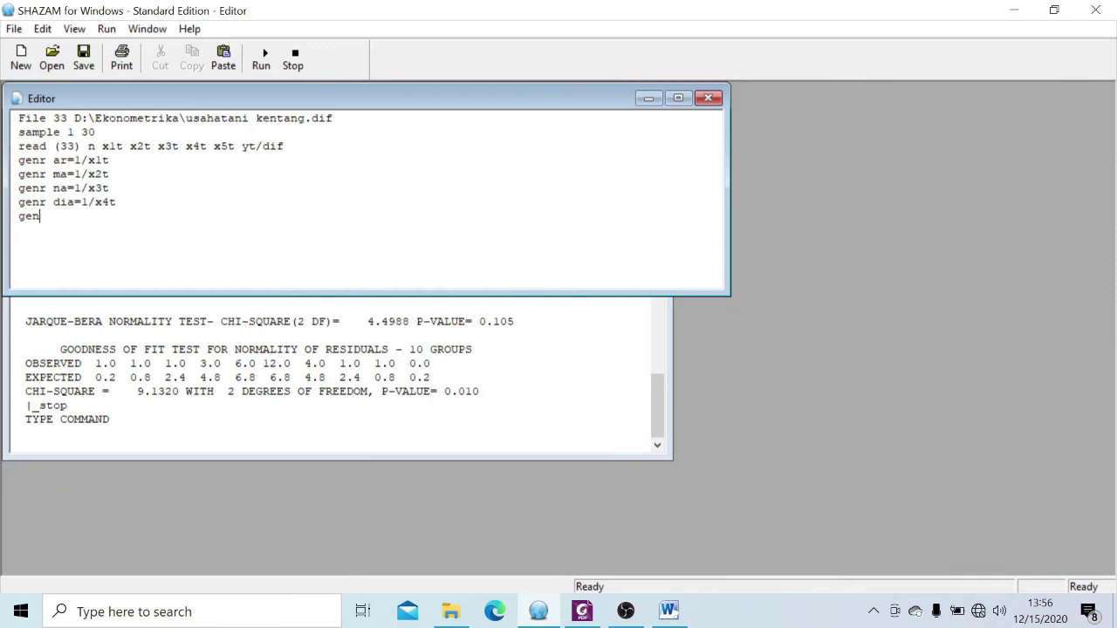
type("rd=1")
type("/x5t")
key("Return")
Step: Complete the reciprocal script with the commands "ols yt ar ma na dia ard/pcor pcov" and "stop"
type("ols")
type(" yt")
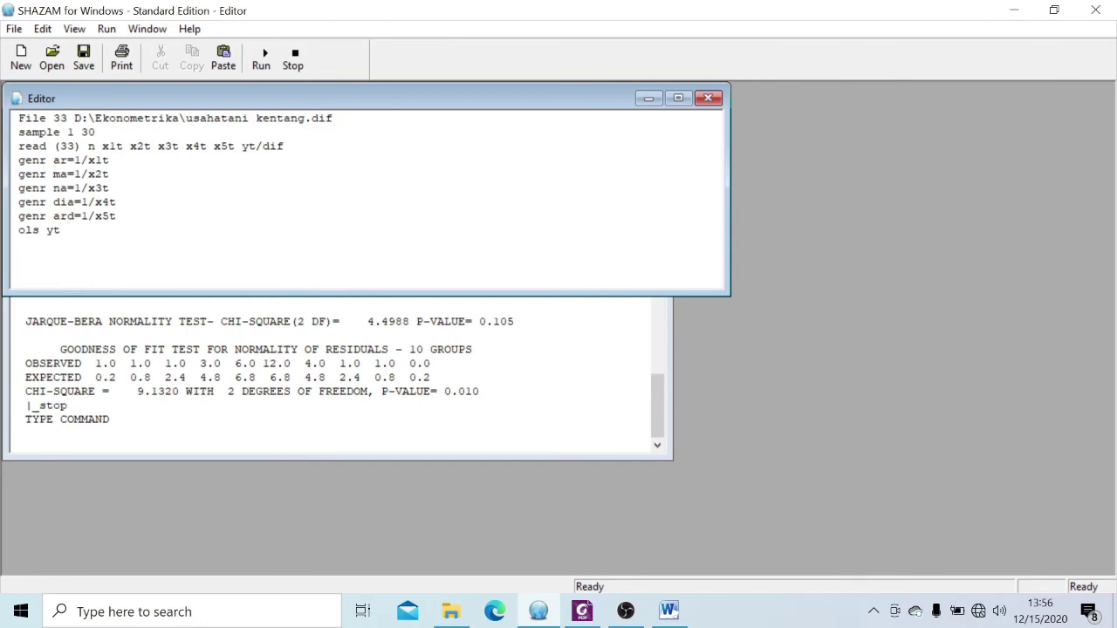
left_click_drag(18, 160, 124, 216)
left_click(89, 187)
type("ar ma na dia ard/pcor pcov")
key("Return")
type("sto")
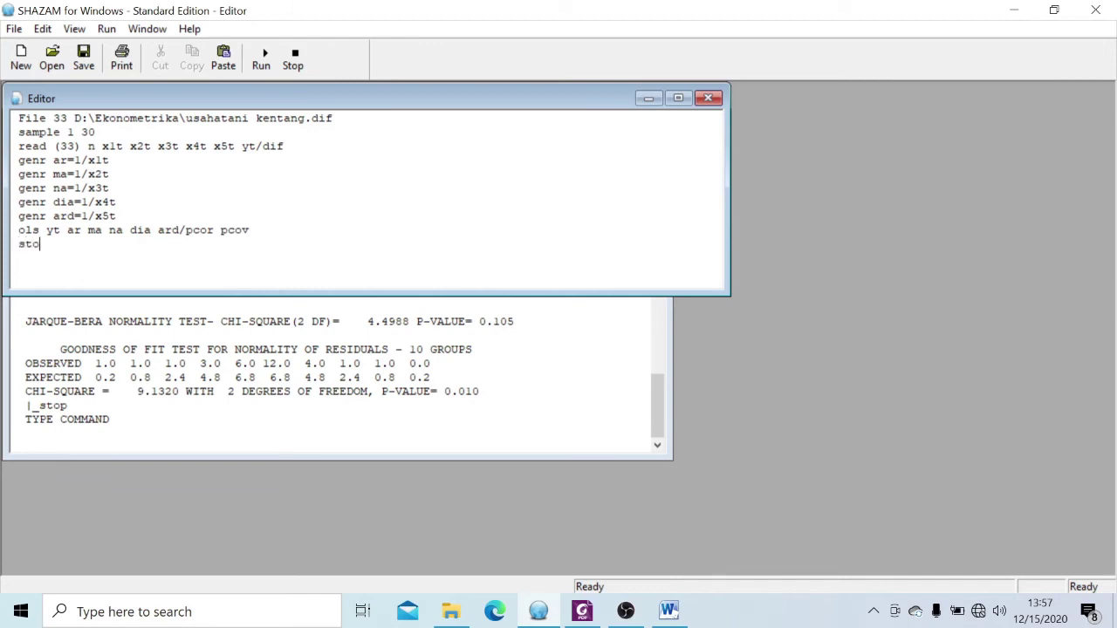
type("p")
Step: Run the reciprocal regression and review its output up to the echoed genr and ols commands
left_click(261, 59)
left_click(332, 377)
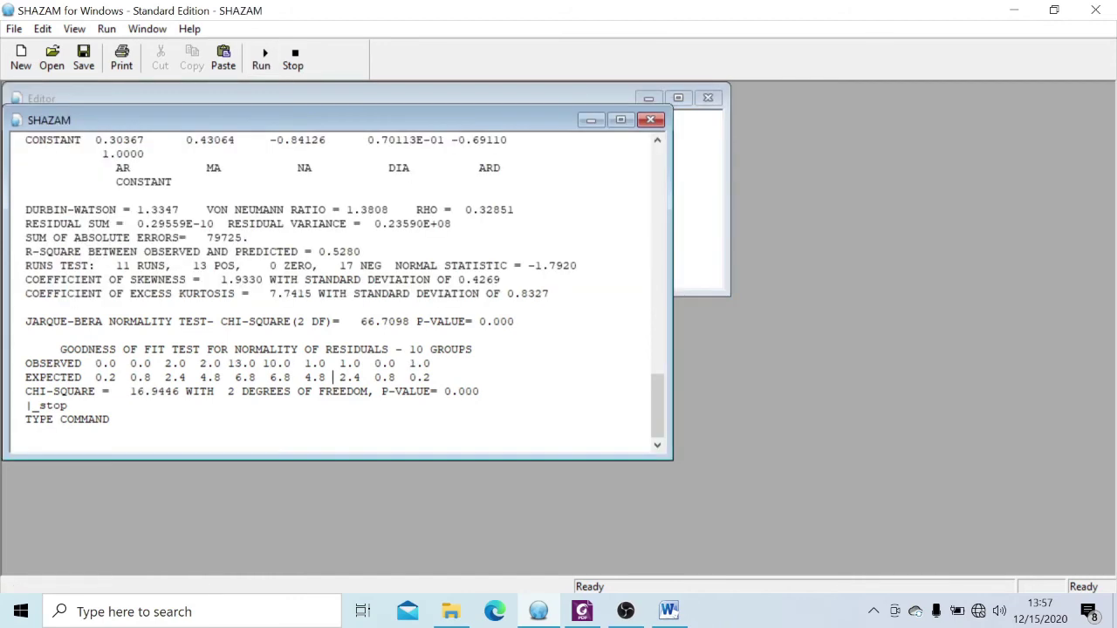
scroll(333, 378, "up", 15)
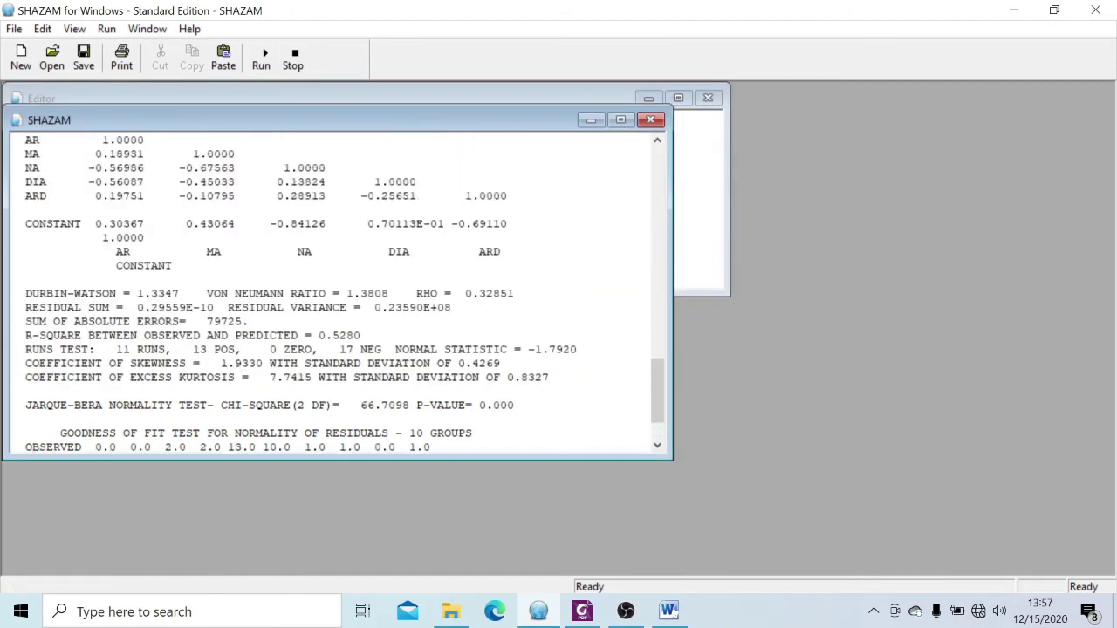
scroll(333, 378, "up", 7)
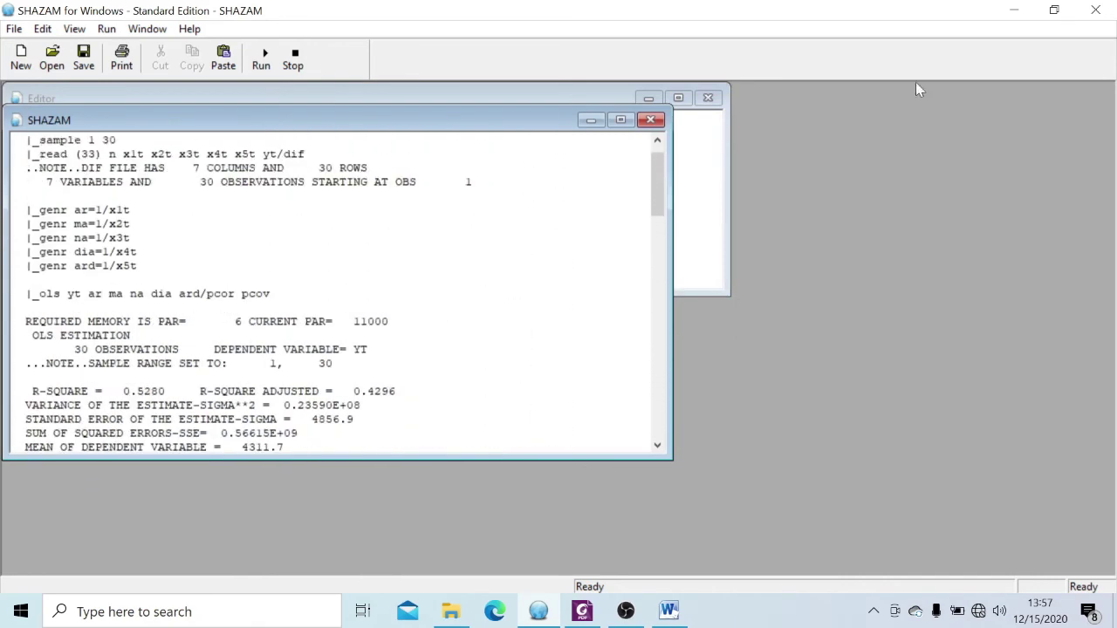
Step: Copy the whole reciprocal script into the Word document below the heading "Model reciprocal" and add a page break after it
left_click(699, 175)
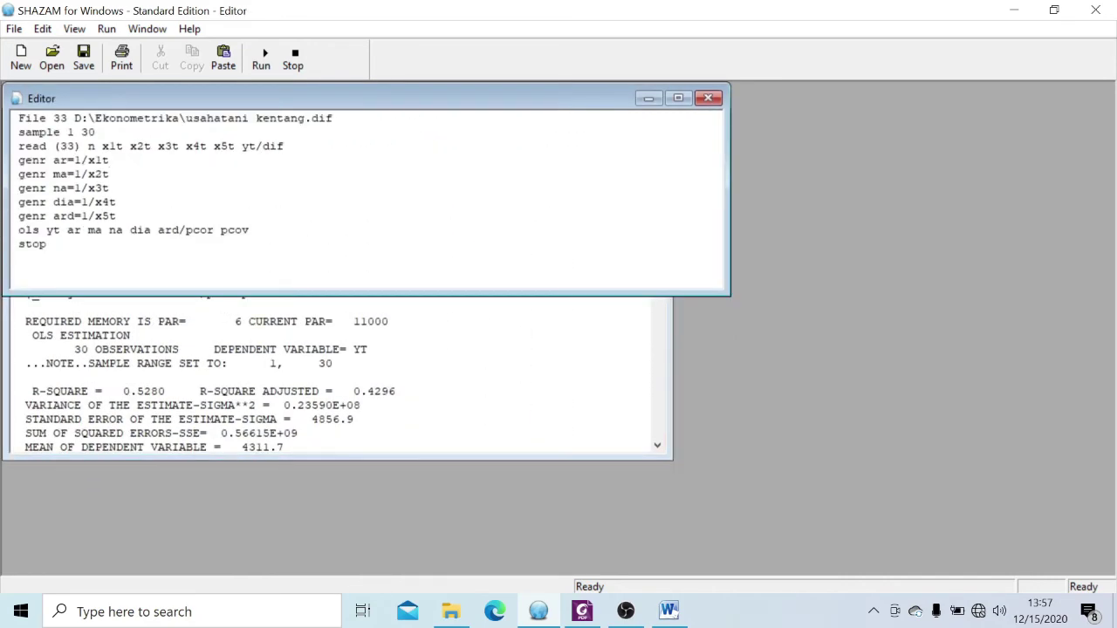
key("ctrl+a")
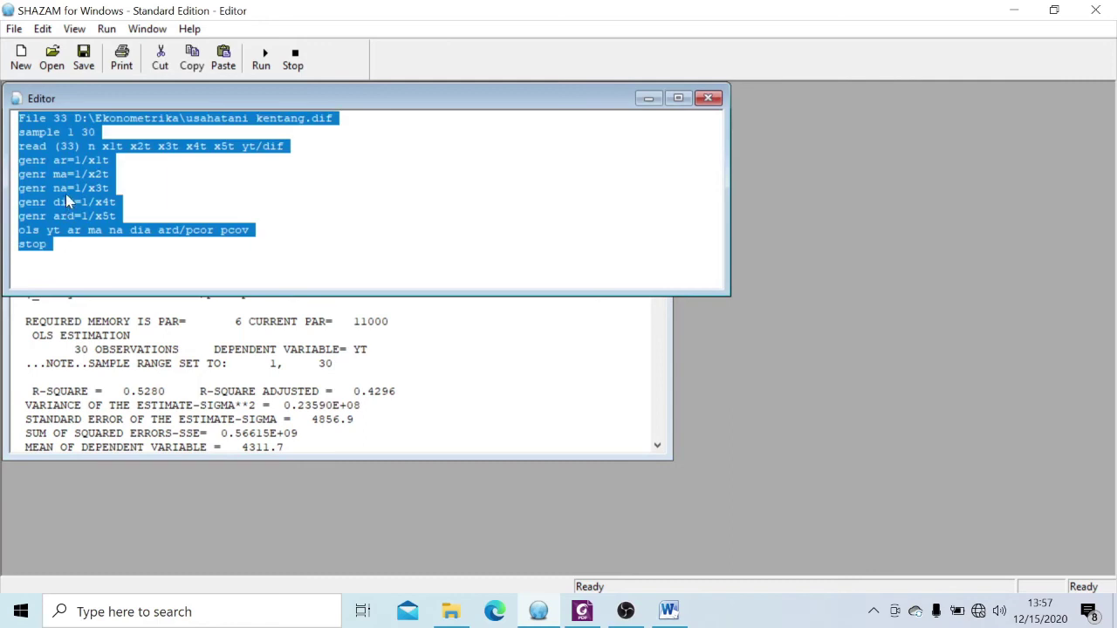
right_click(67, 193)
left_click(108, 250)
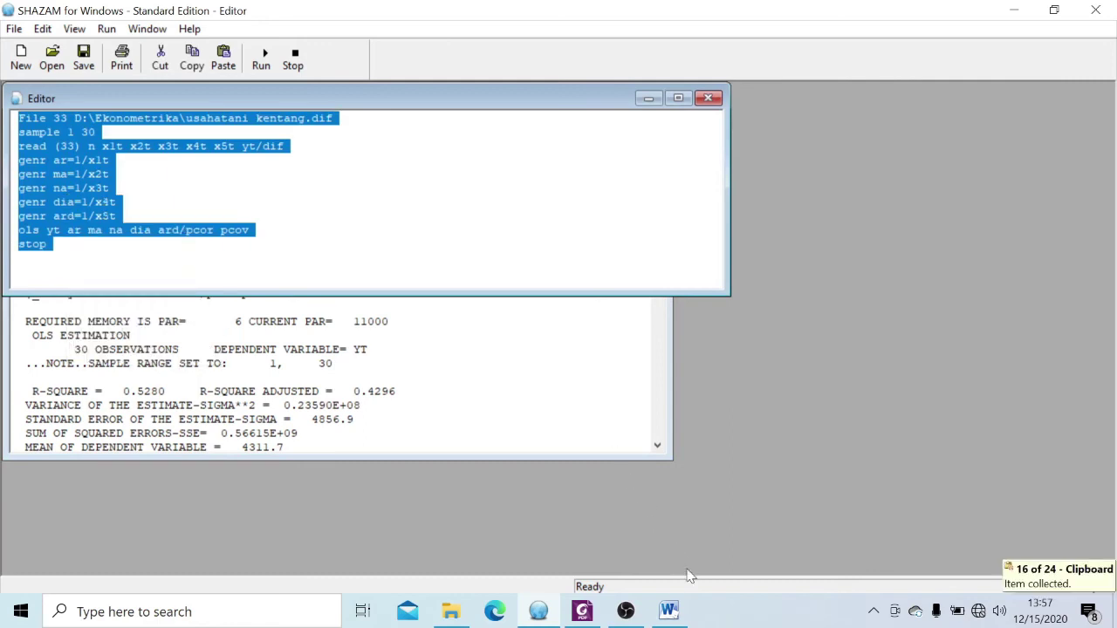
left_click(668, 611)
left_click(411, 266)
key("Return")
key("Return")
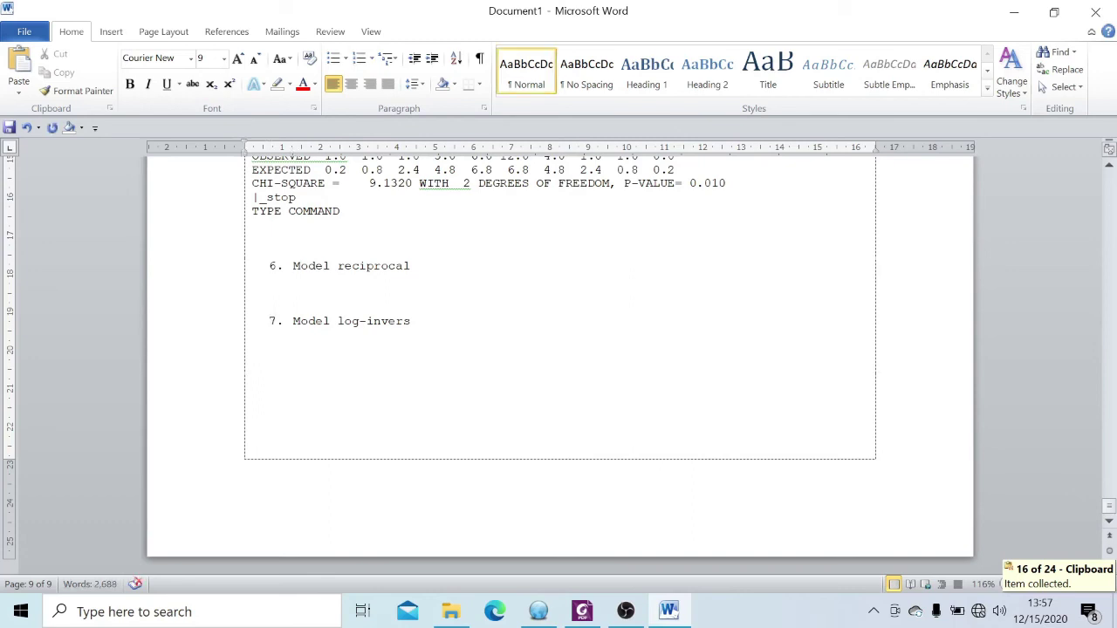
key("Return")
key("ctrl+v")
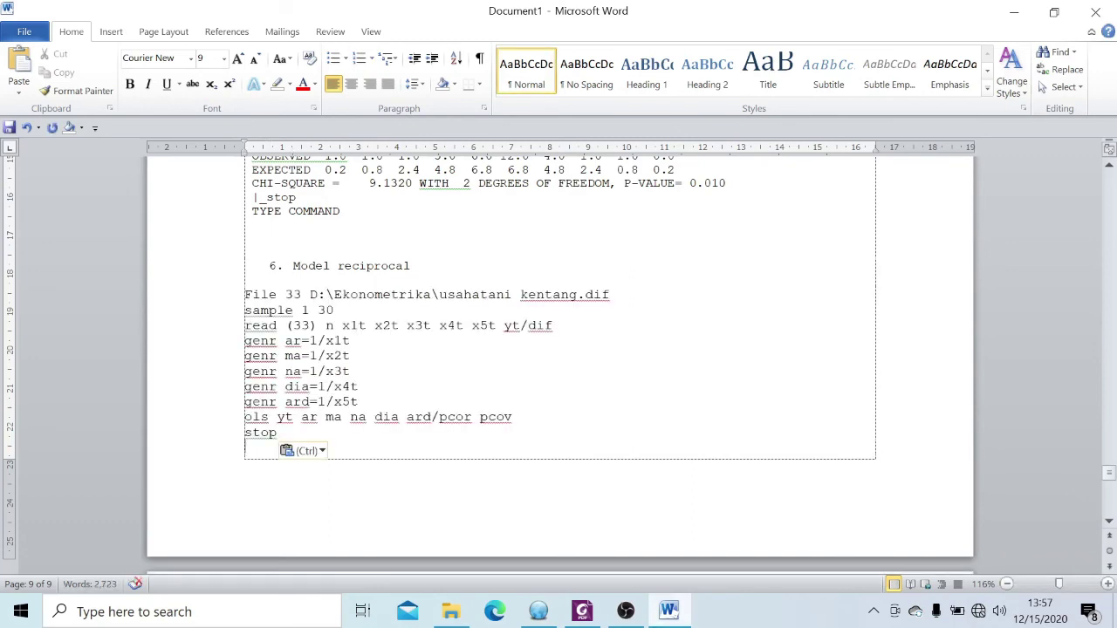
key("ctrl+Return")
Step: Copy the complete SHAZAM output of the reciprocal regression and paste it on the new page in Word
left_click(538, 610)
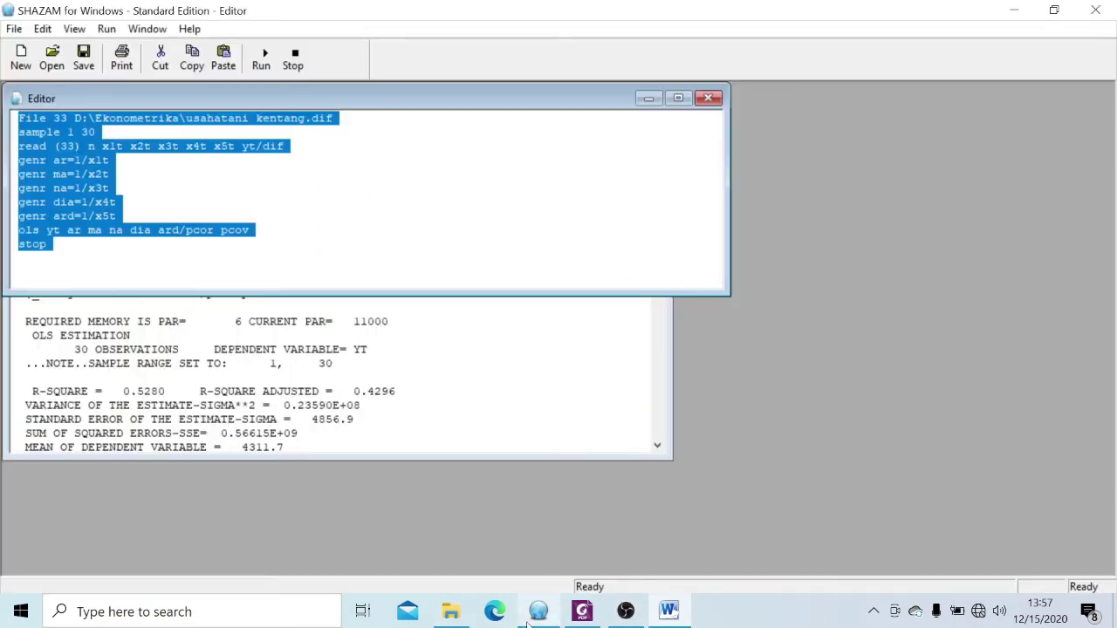
left_click(230, 377)
key("ctrl+a")
right_click(229, 371)
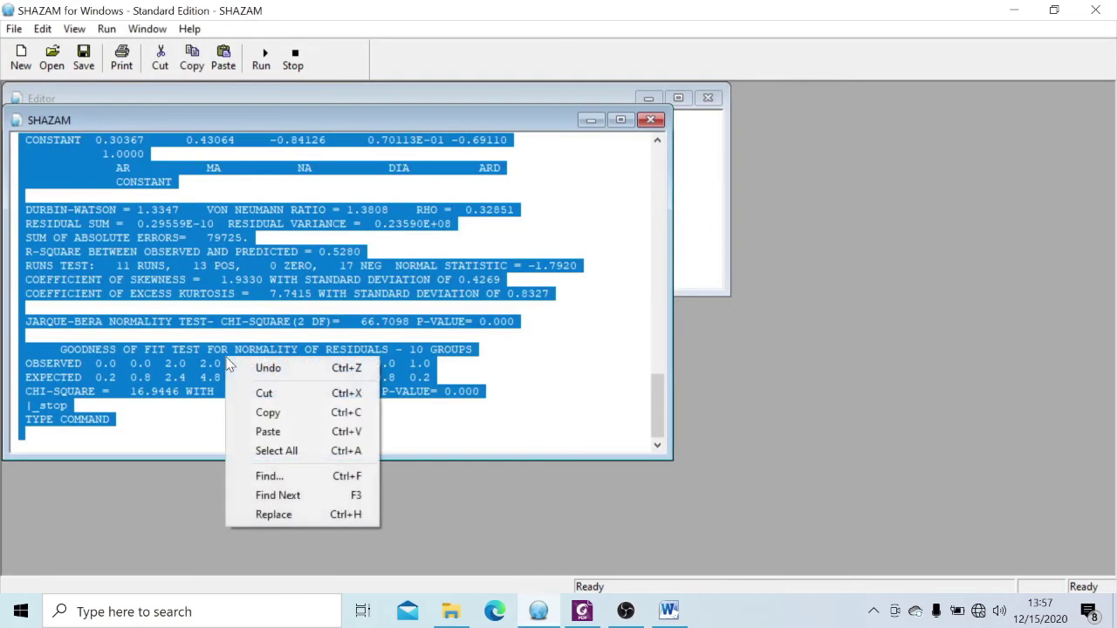
left_click(266, 411)
left_click(669, 611)
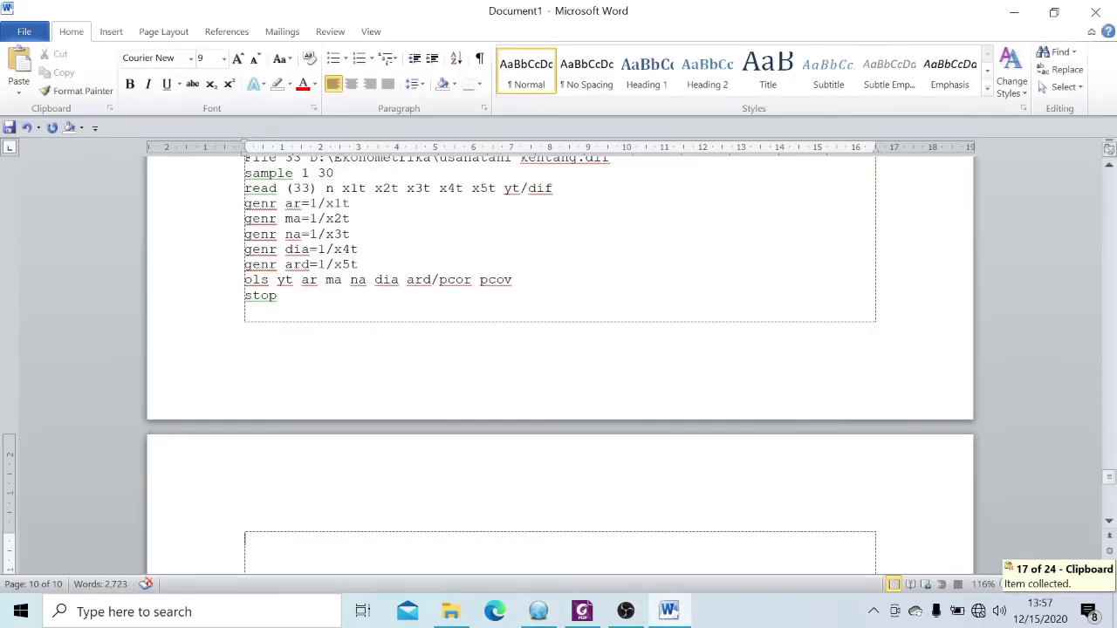
right_click(282, 542)
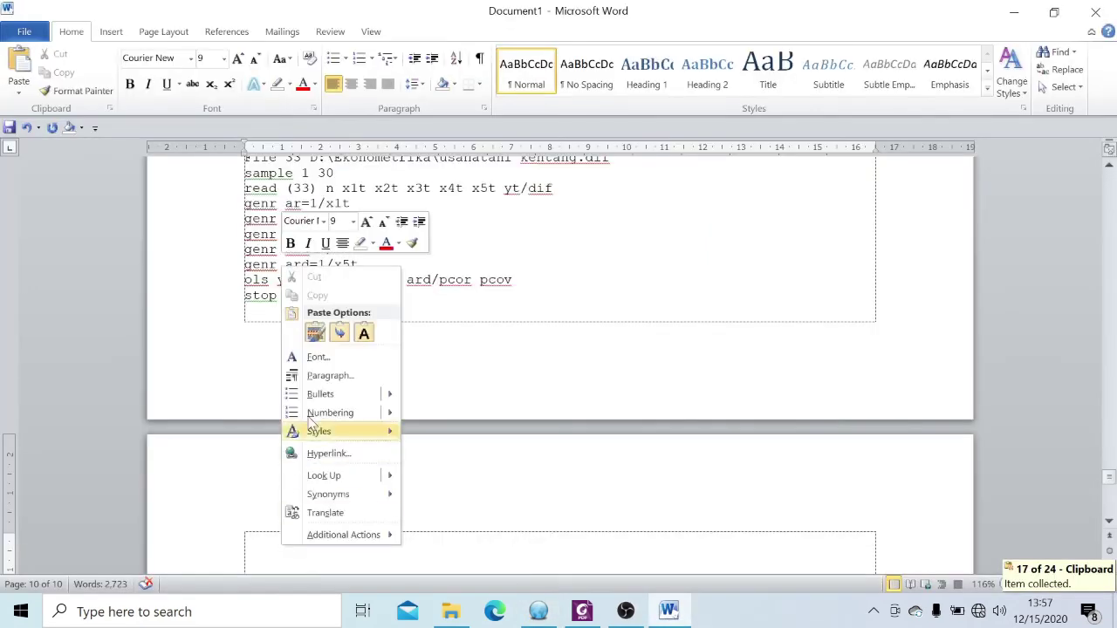
left_click(332, 336)
Step: Set the font size of the entire Word document to 9 points
key("ctrl+a")
left_click(223, 58)
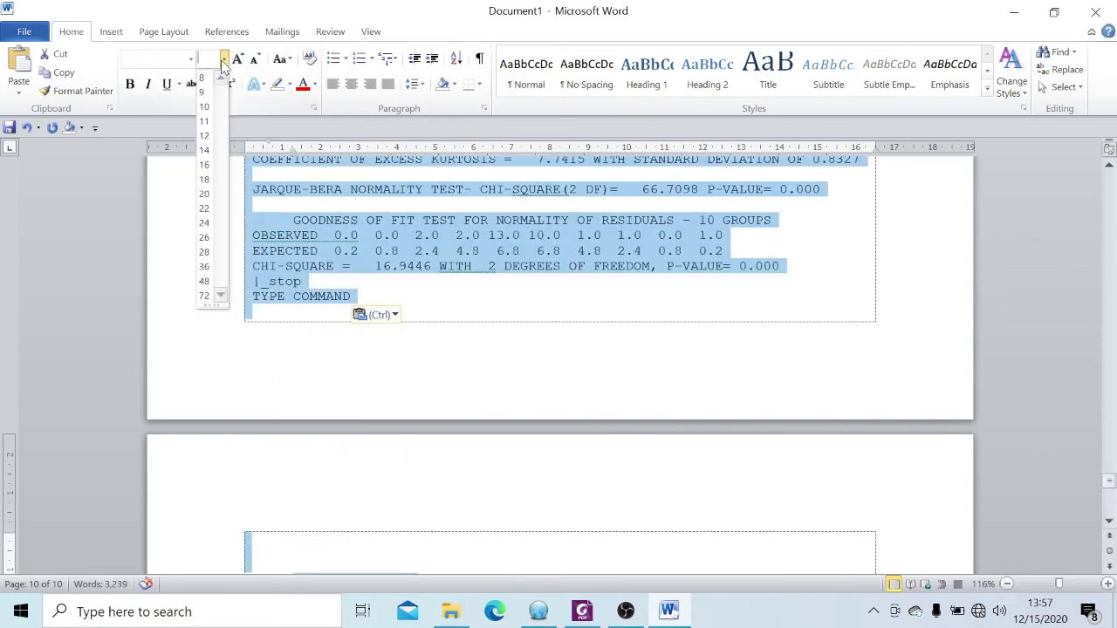
left_click(209, 105)
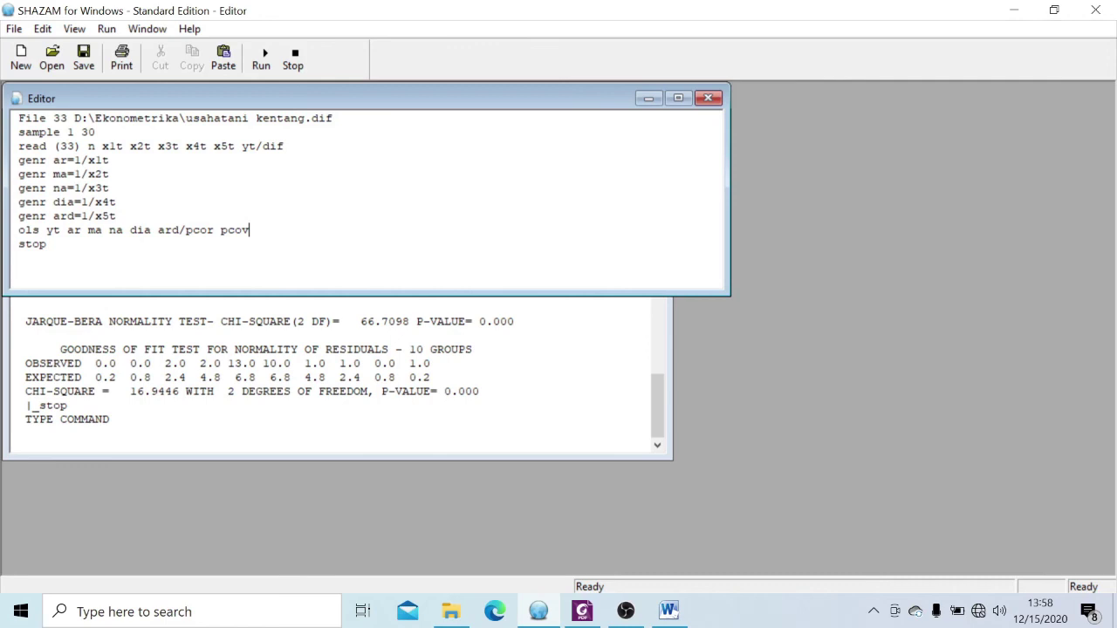
Step: In the SHAZAM script, add the line "genr ly=log(yt)" directly below the read command
left_click(284, 146)
key("Return")
type("gent")
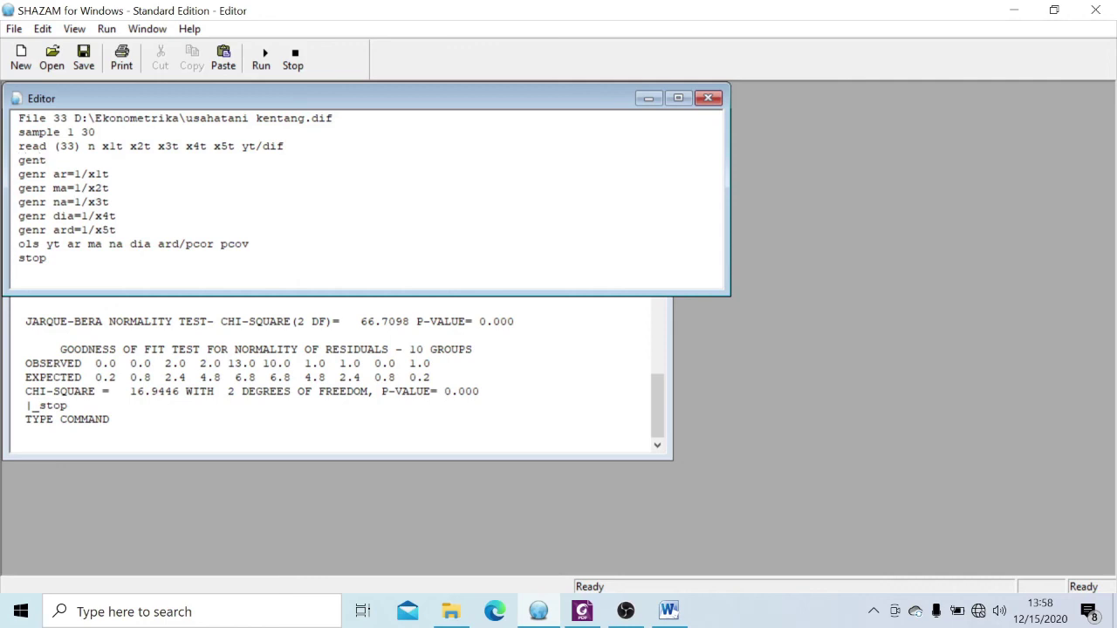
key("BackSpace")
type("r ly=log(yt)")
Step: Replace the dependent variable yt with ly in the ols command
left_click(54, 245)
key("Right")
key("BackSpace")
key("BackSpace")
type("ly")
Step: Make the five reciprocal genr definitions negative, so ar, ma, na, dia and ard equal -1/x1t through -1/x5t
left_click_drag(108, 174, 124, 216)
left_click_drag(18, 174, 124, 230)
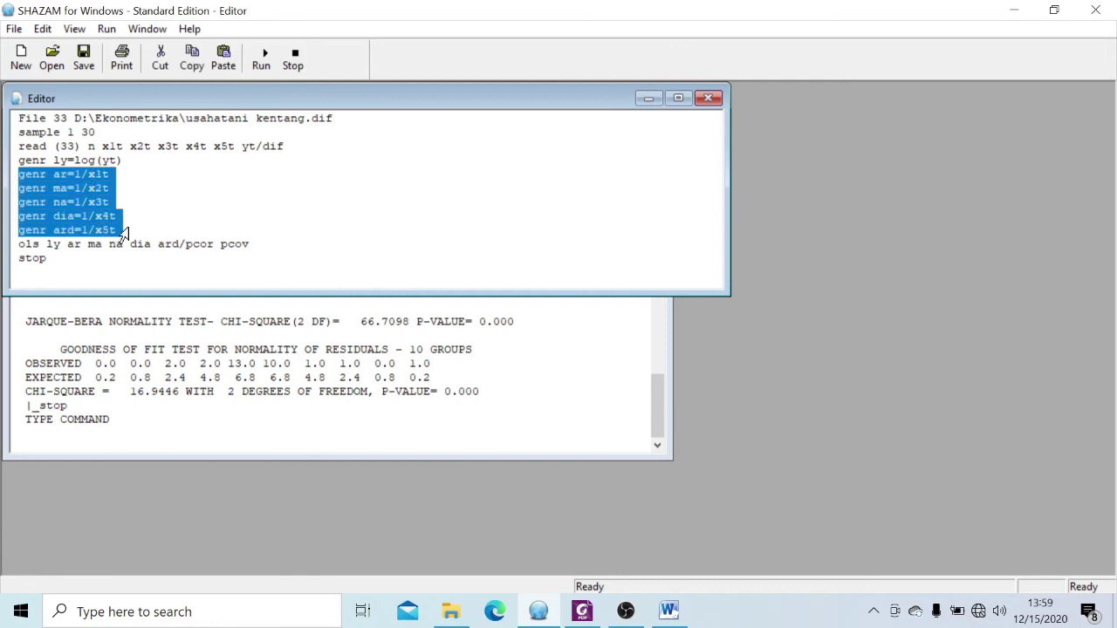
left_click(75, 174)
type("-")
key("Down")
key("Left")
type("-")
key("Down")
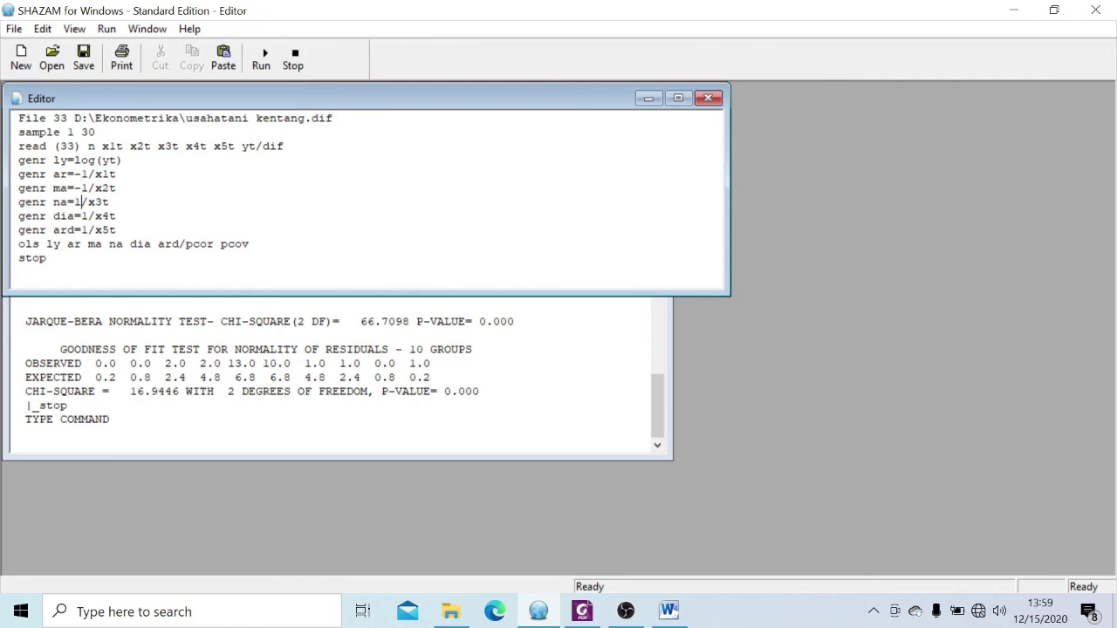
key("Left")
type("-")
key("Down")
type("-")
key("Down")
key("Left")
type("-")
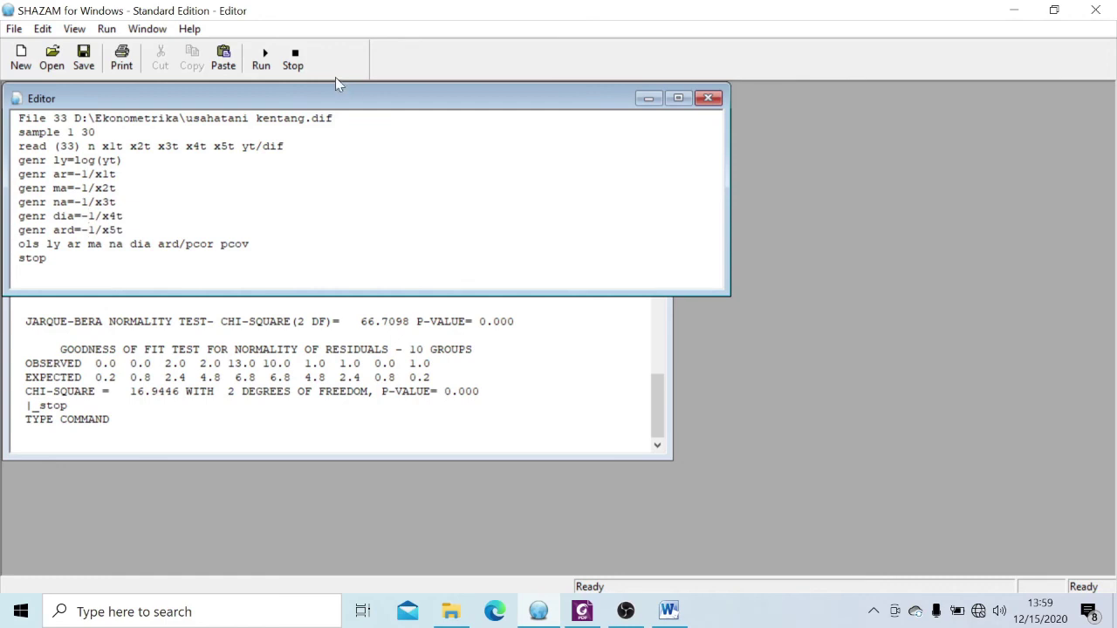
Step: Run the log-inverse regression and review its output, including the echoed genr and ols commands
left_click(259, 70)
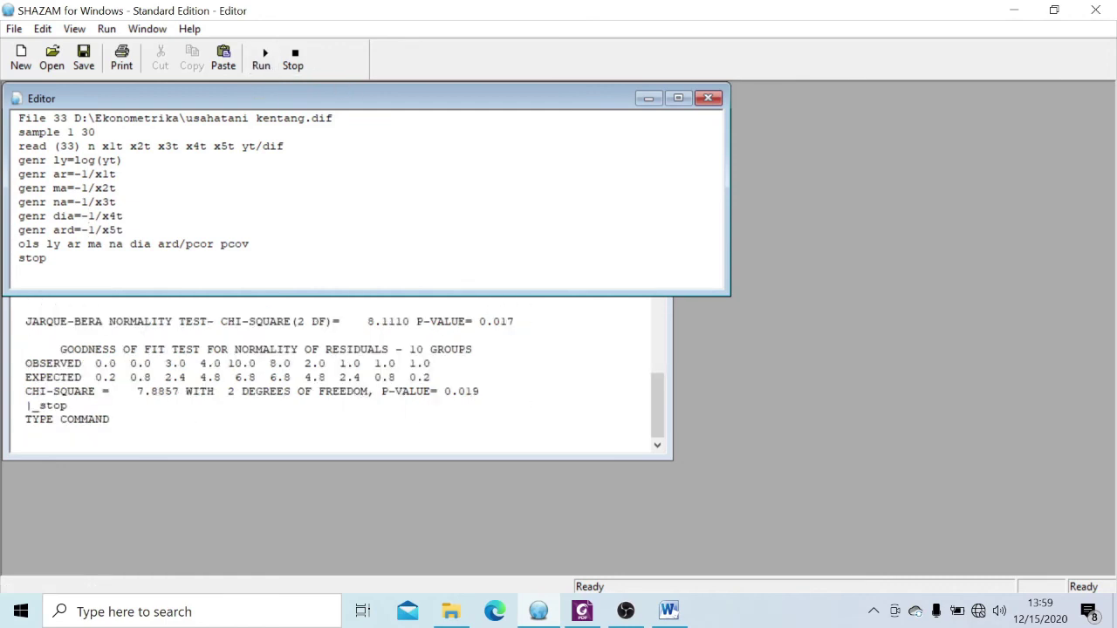
scroll(340, 293, "up", 20)
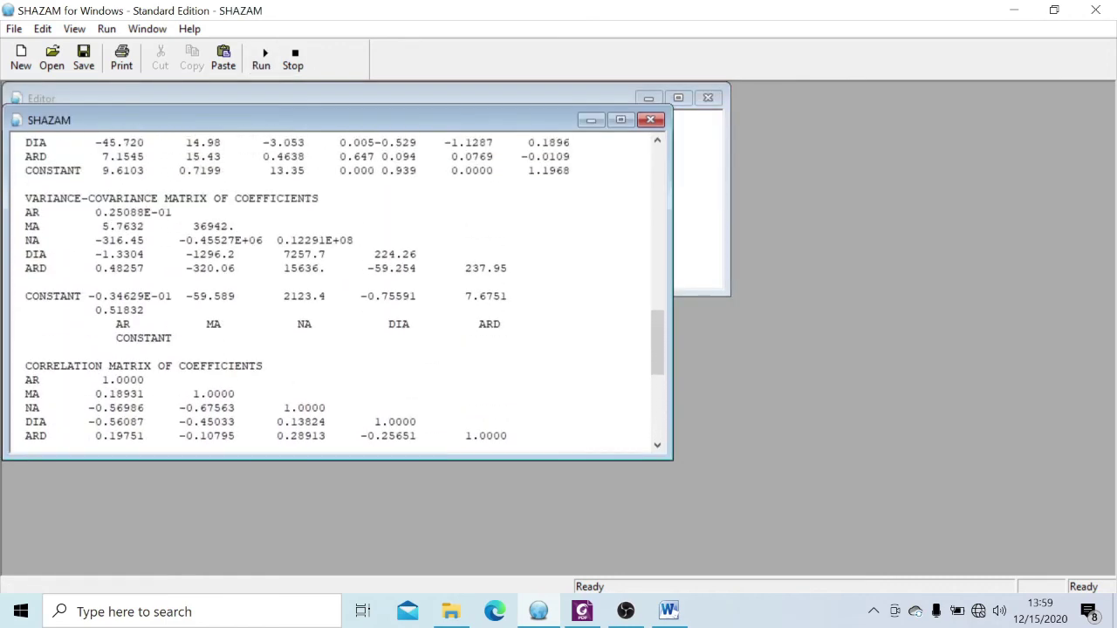
scroll(340, 293, "up", 8)
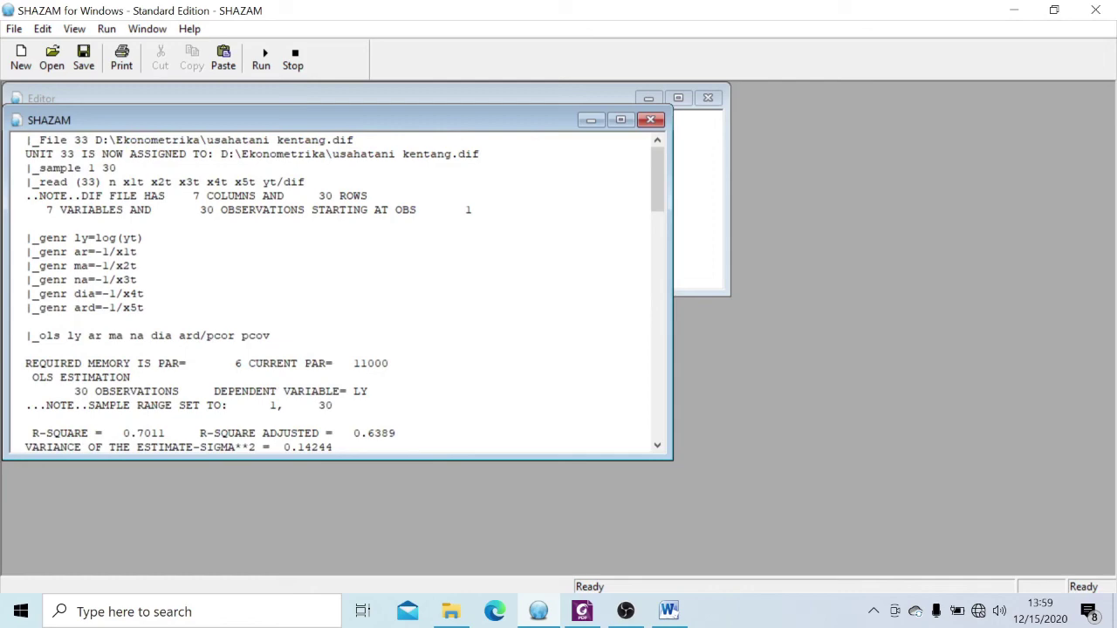
scroll(340, 293, "down", 20)
Step: Copy the whole log-inverse script into the Word document below the heading "Model log-invers"
left_click(718, 215)
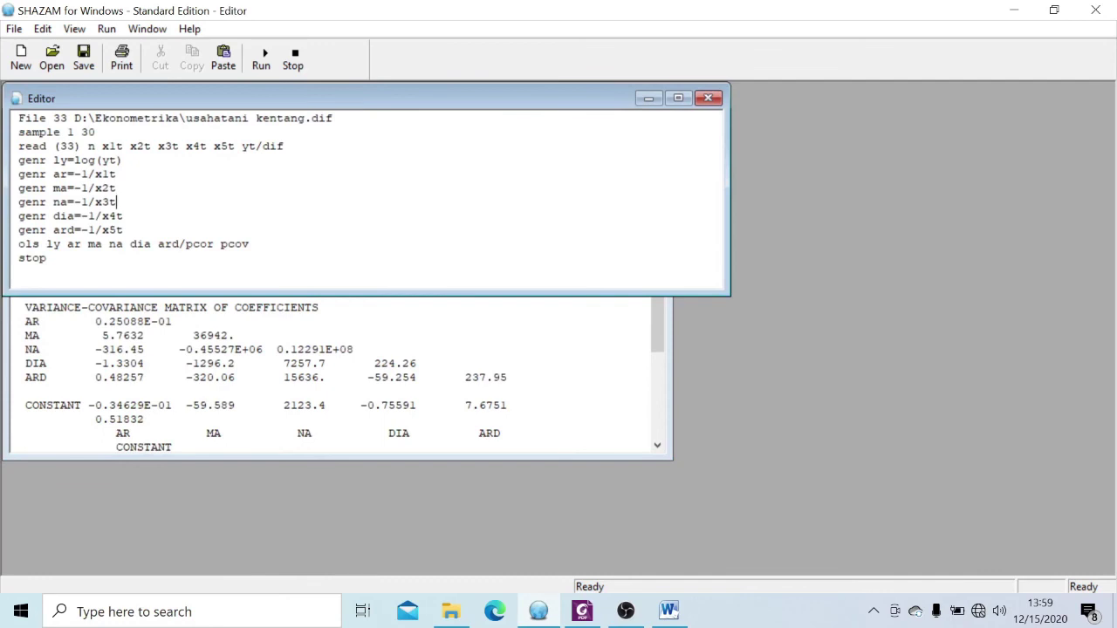
key("ctrl+a")
right_click(41, 214)
left_click(76, 266)
left_click(670, 609)
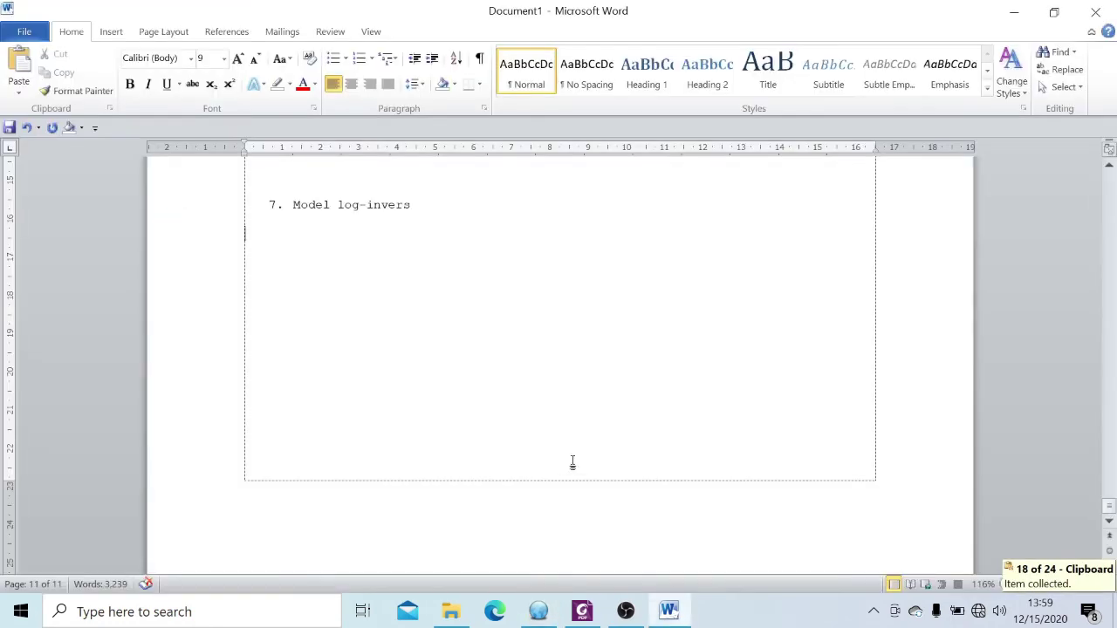
key("ctrl+v")
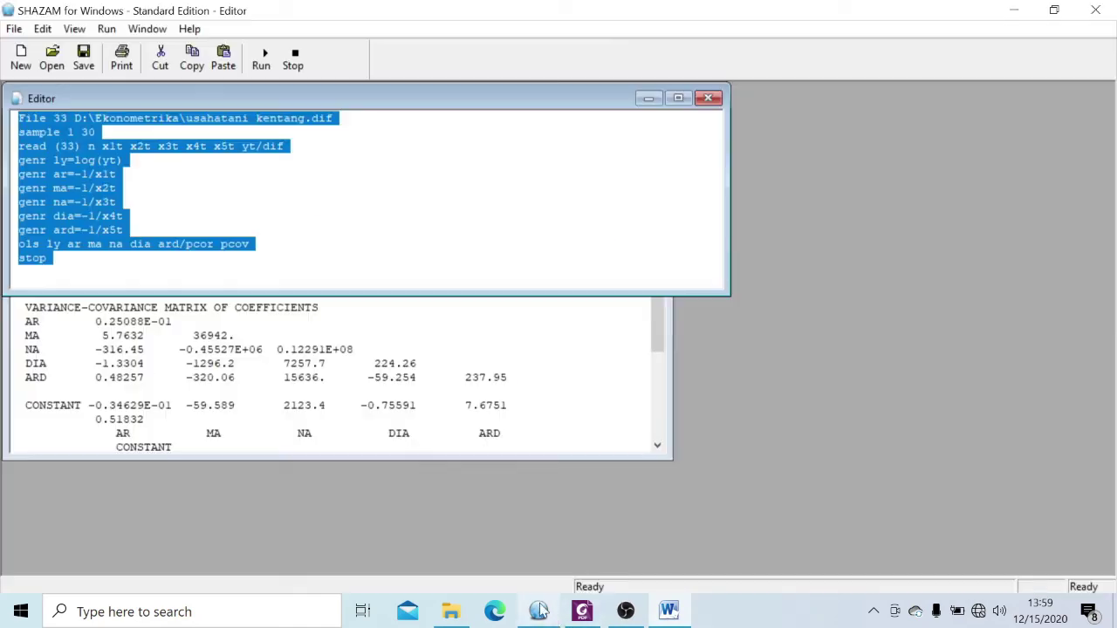
Step: Copy the complete SHAZAM output of the log-inverse regression and paste it below its script in Word
left_click(539, 611)
key("ctrl+a")
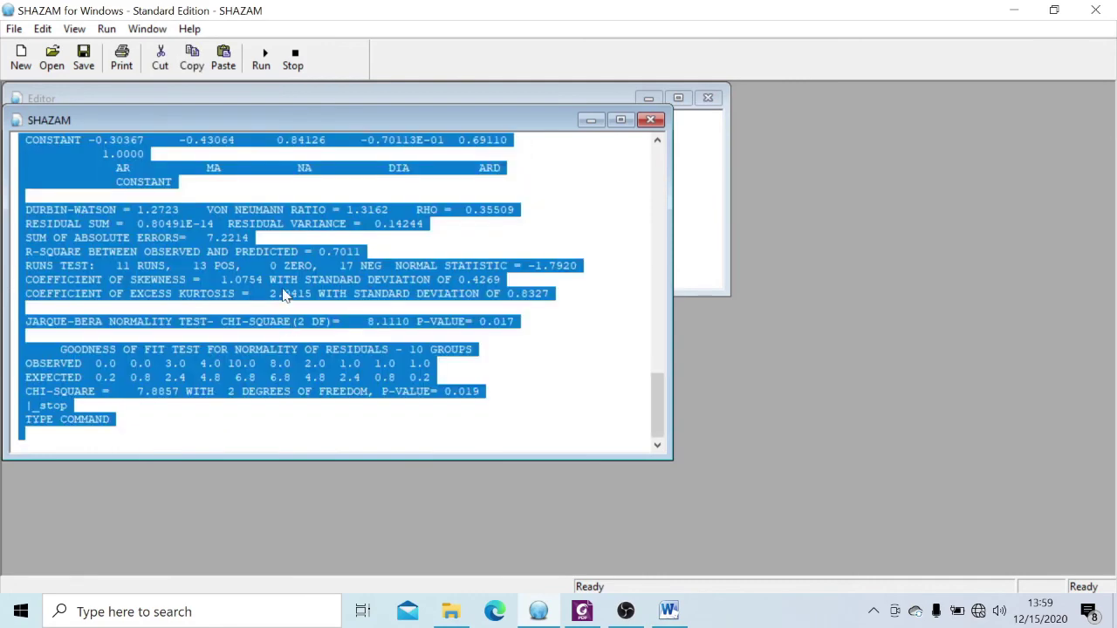
right_click(281, 276)
left_click(325, 334)
left_click(669, 611)
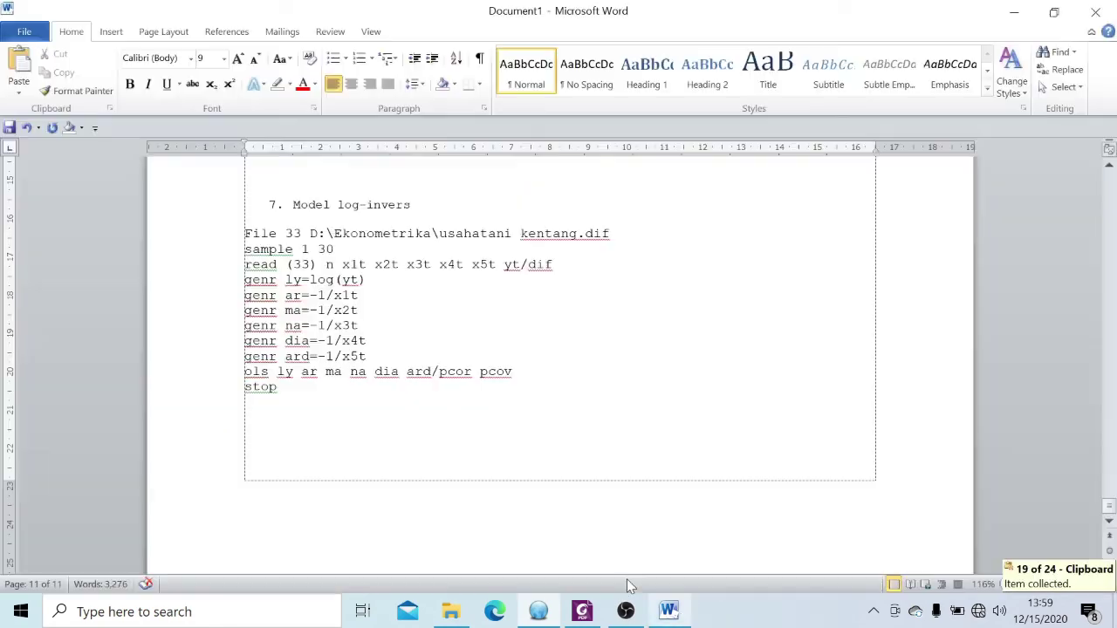
right_click(268, 443)
left_click(298, 225)
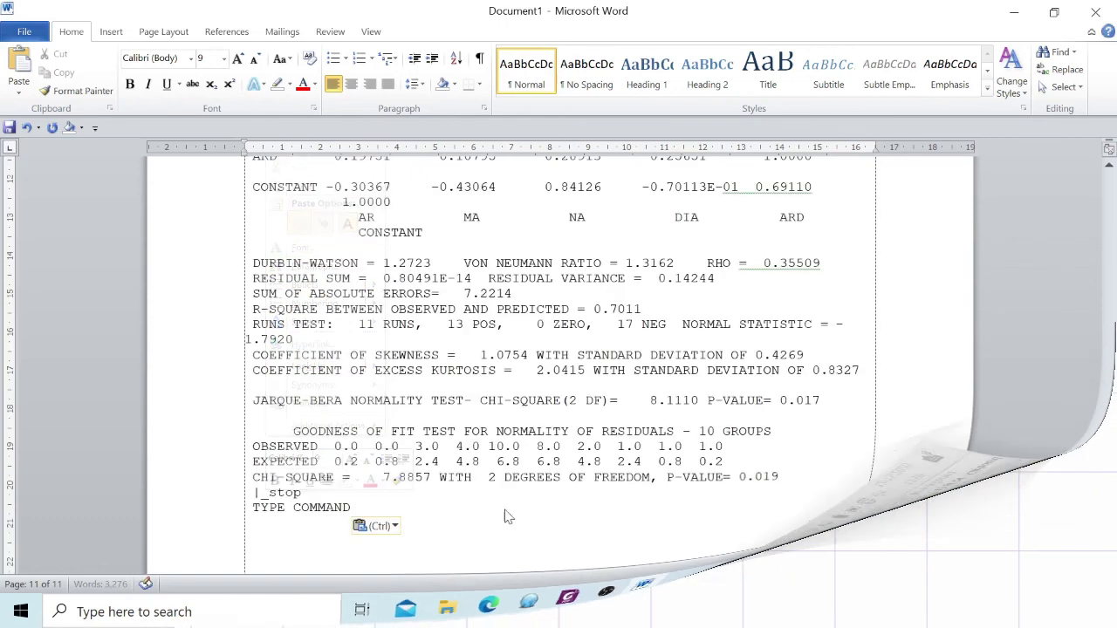